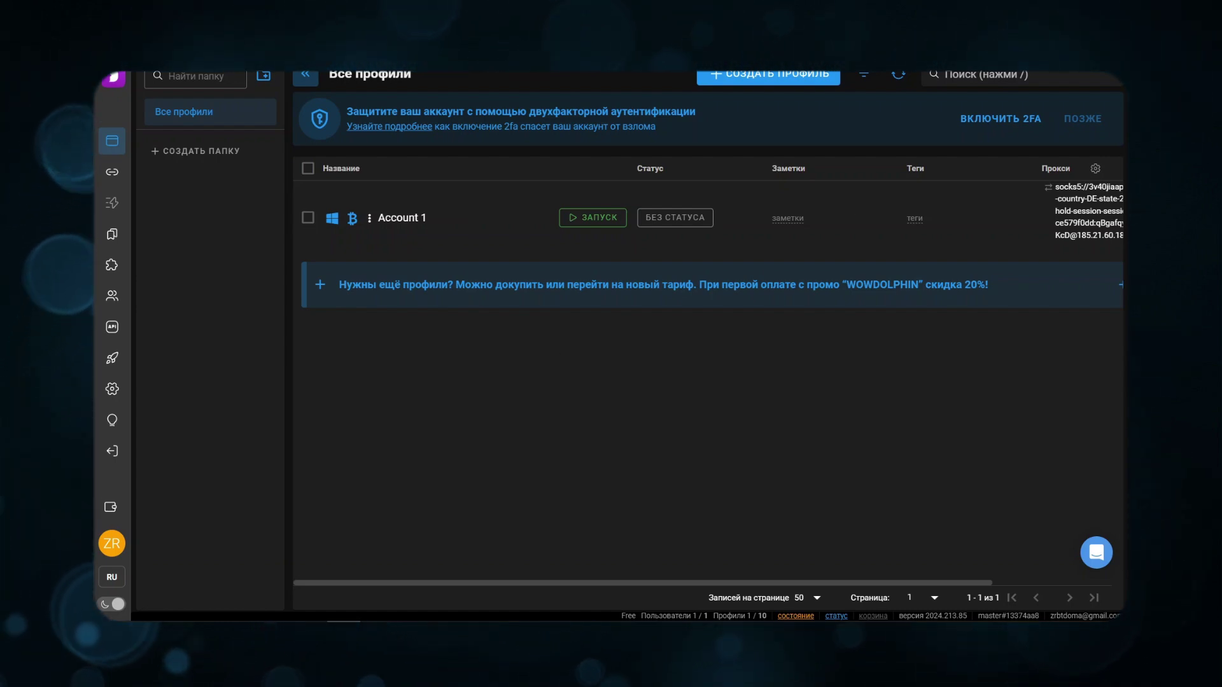
Start a new browser profile with the Crypto profile type and choose to add a new proxy for it
left_click(781, 75)
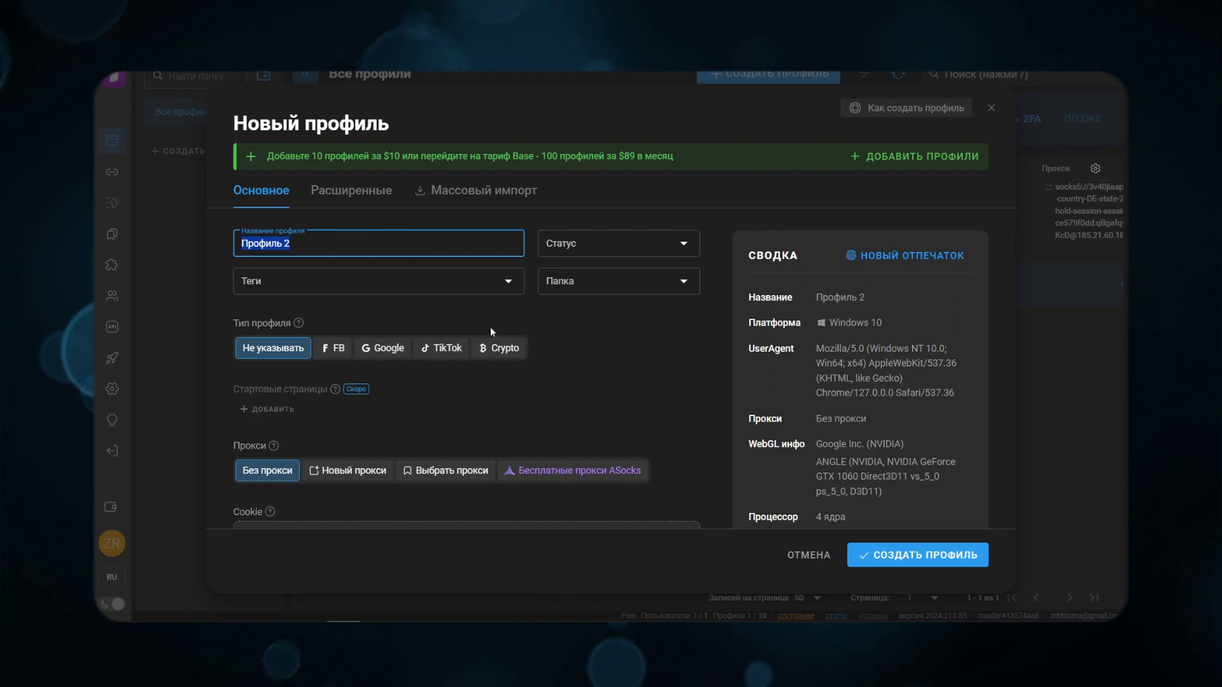
left_click(502, 349)
scroll(527, 354, "down", 2)
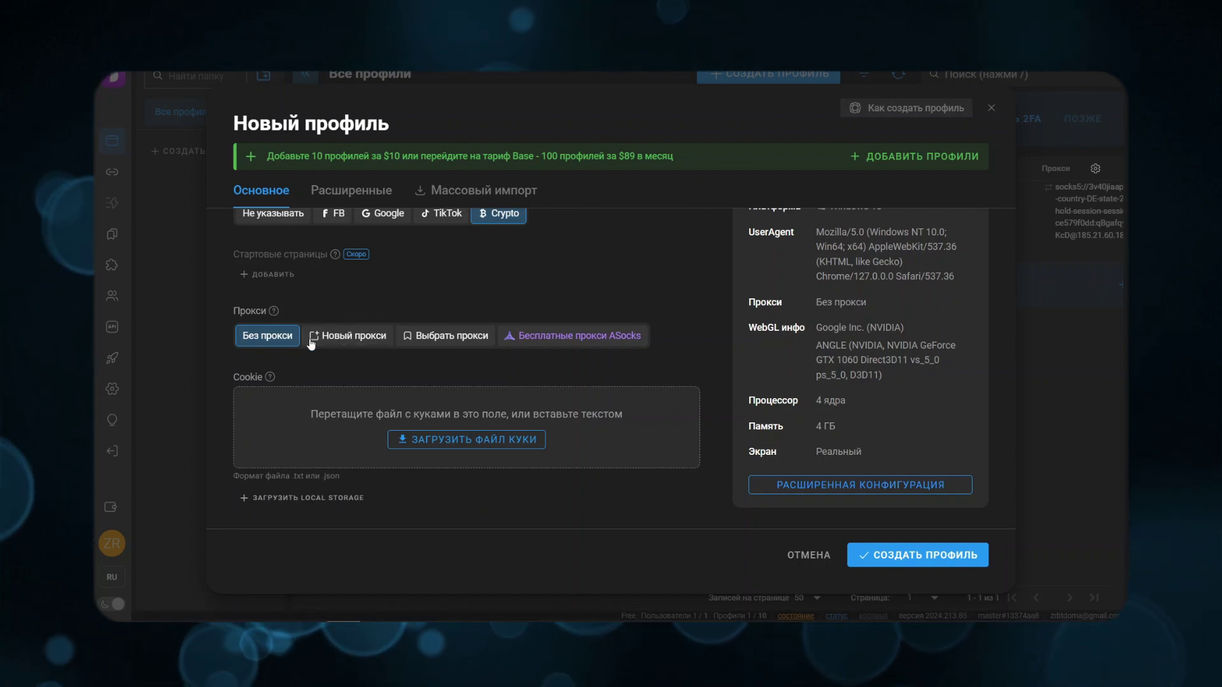
left_click(354, 339)
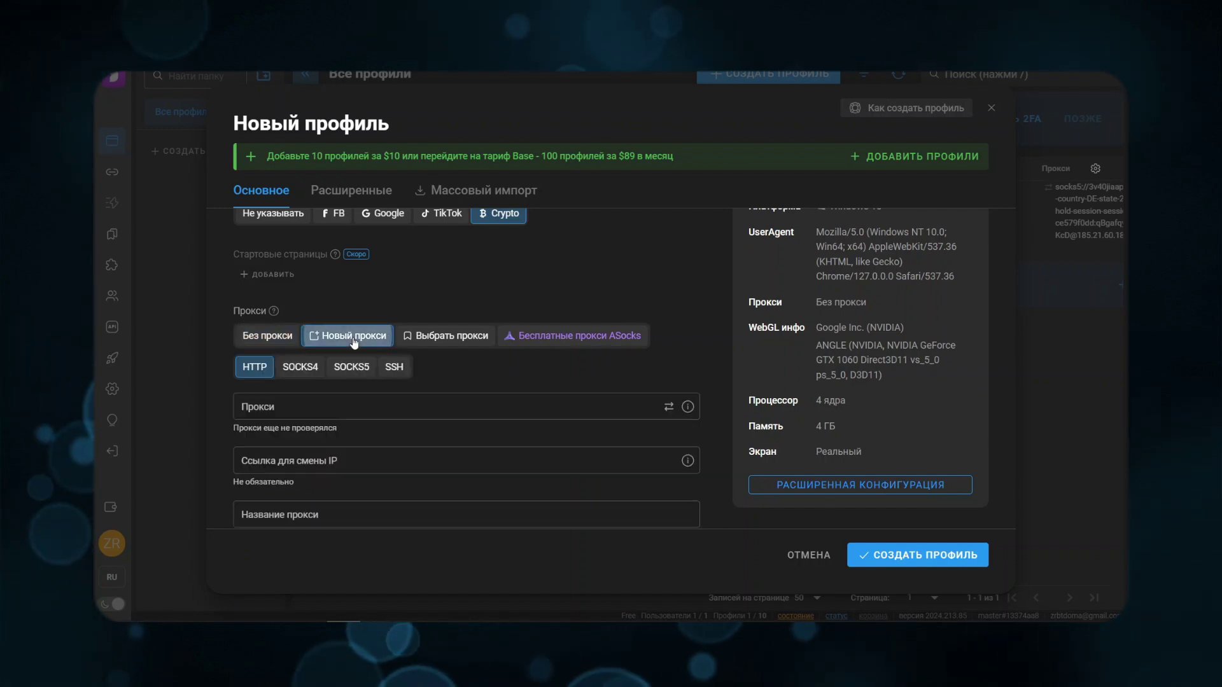
Switch to the ASocks site and start a new residential proxy port with Germany as its country
left_click(608, 342)
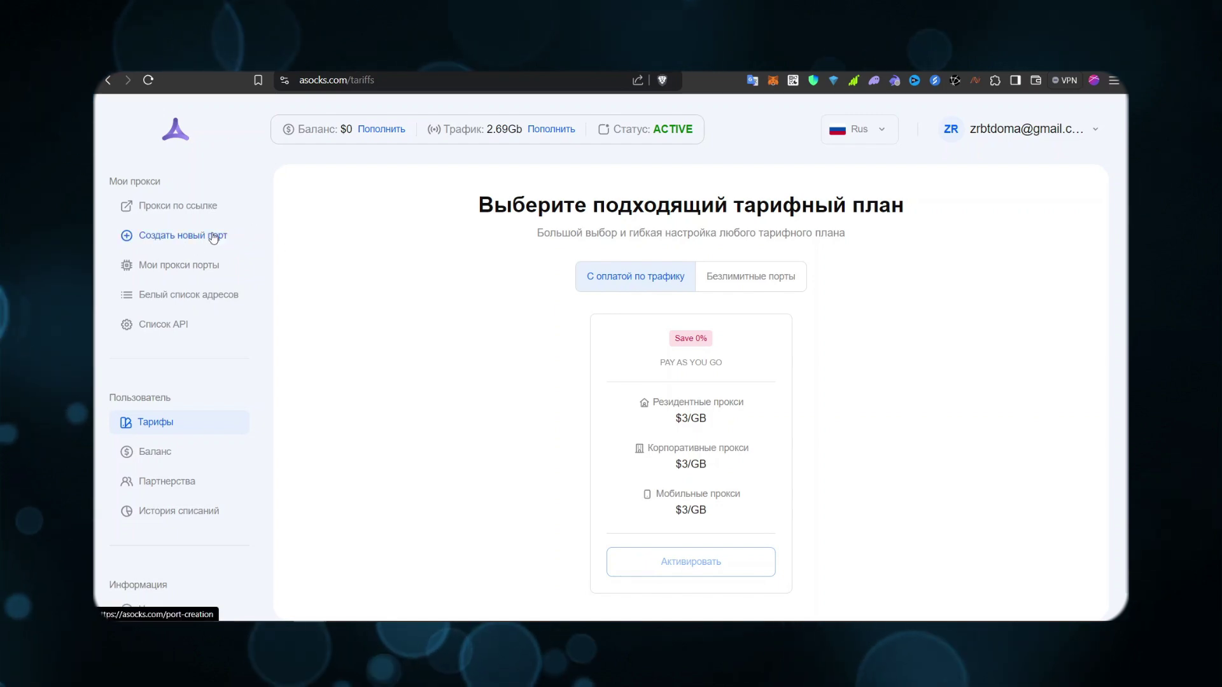
left_click(196, 242)
scroll(544, 427, "down", 1)
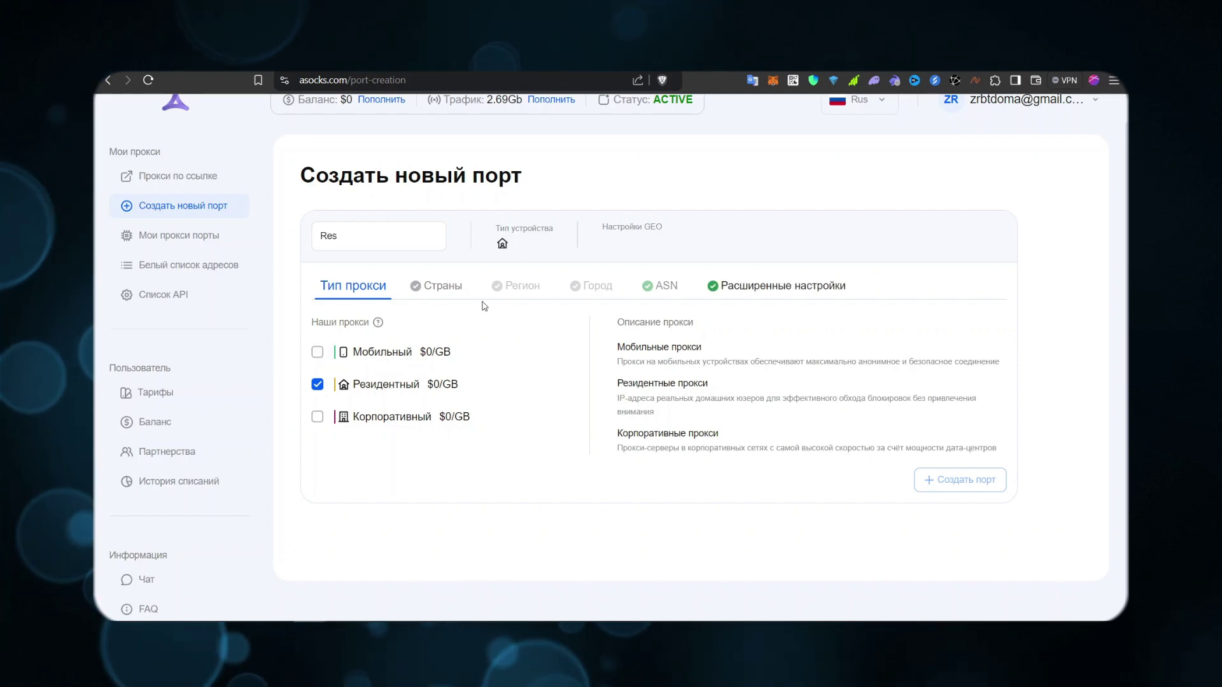
left_click(449, 291)
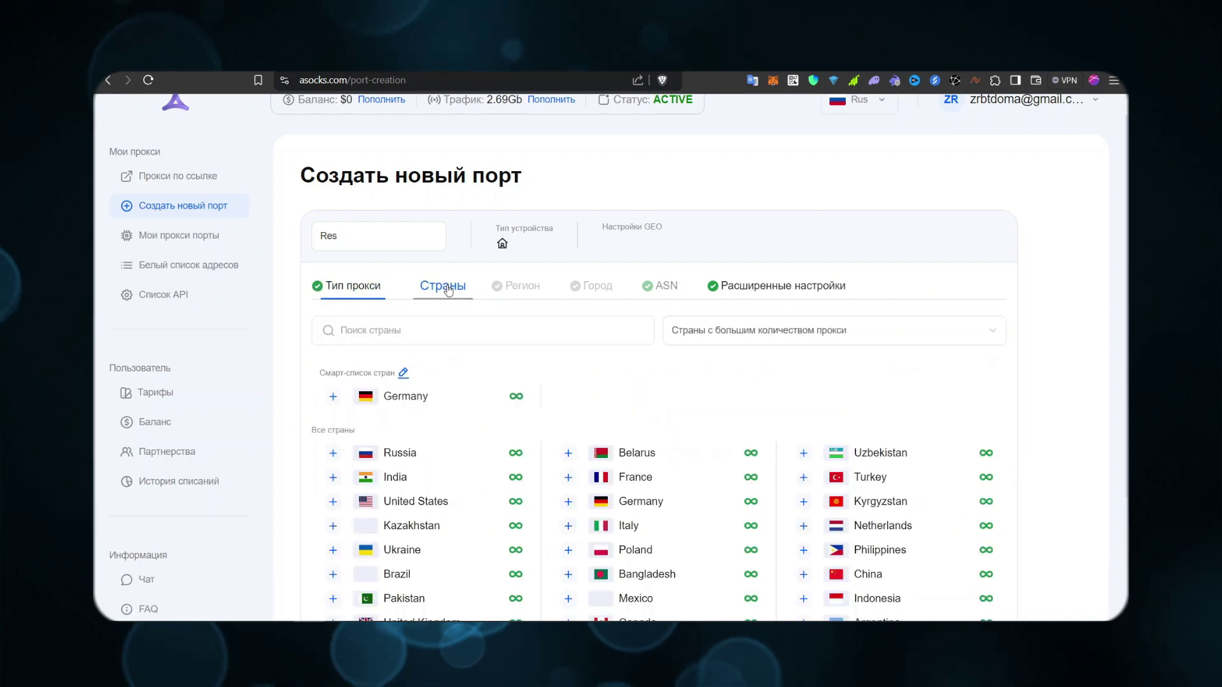
scroll(664, 243, "down", 3)
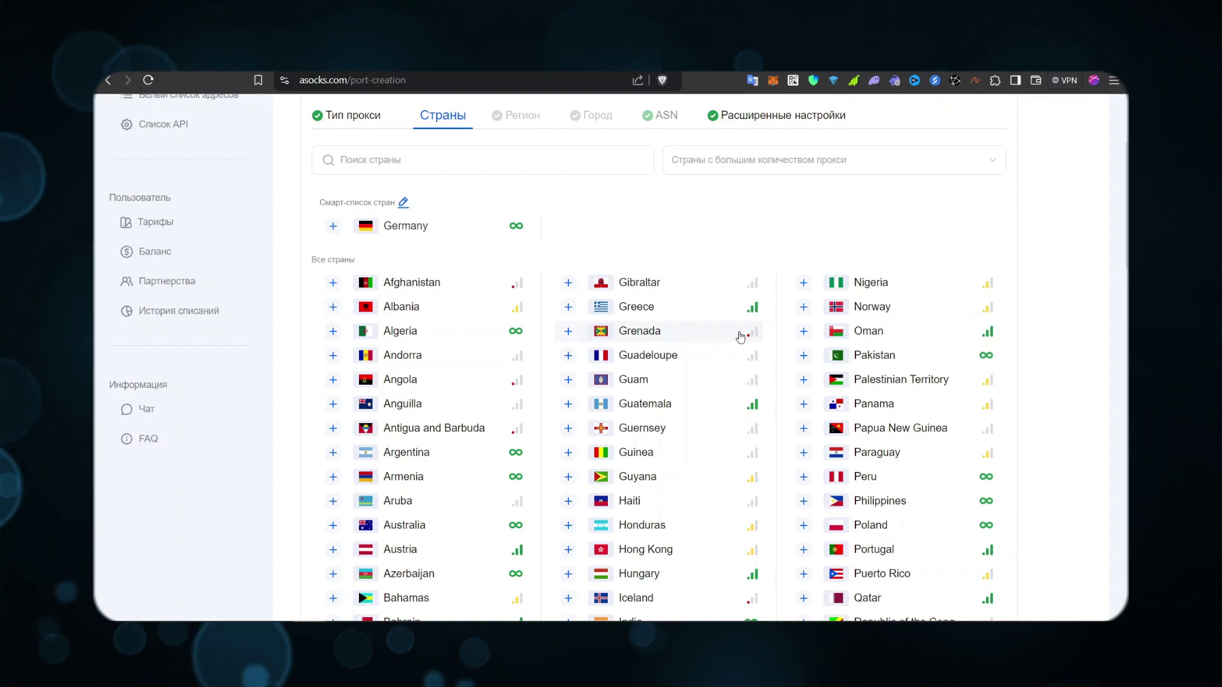
scroll(456, 374, "up", 2)
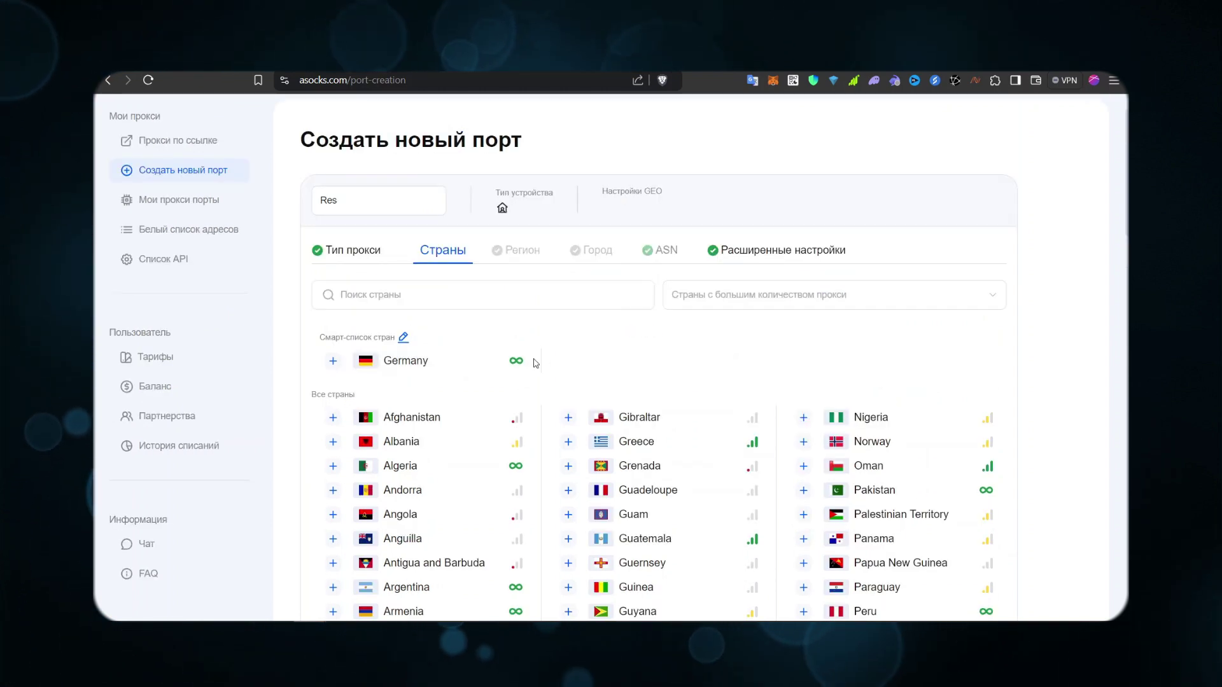
left_click(435, 363)
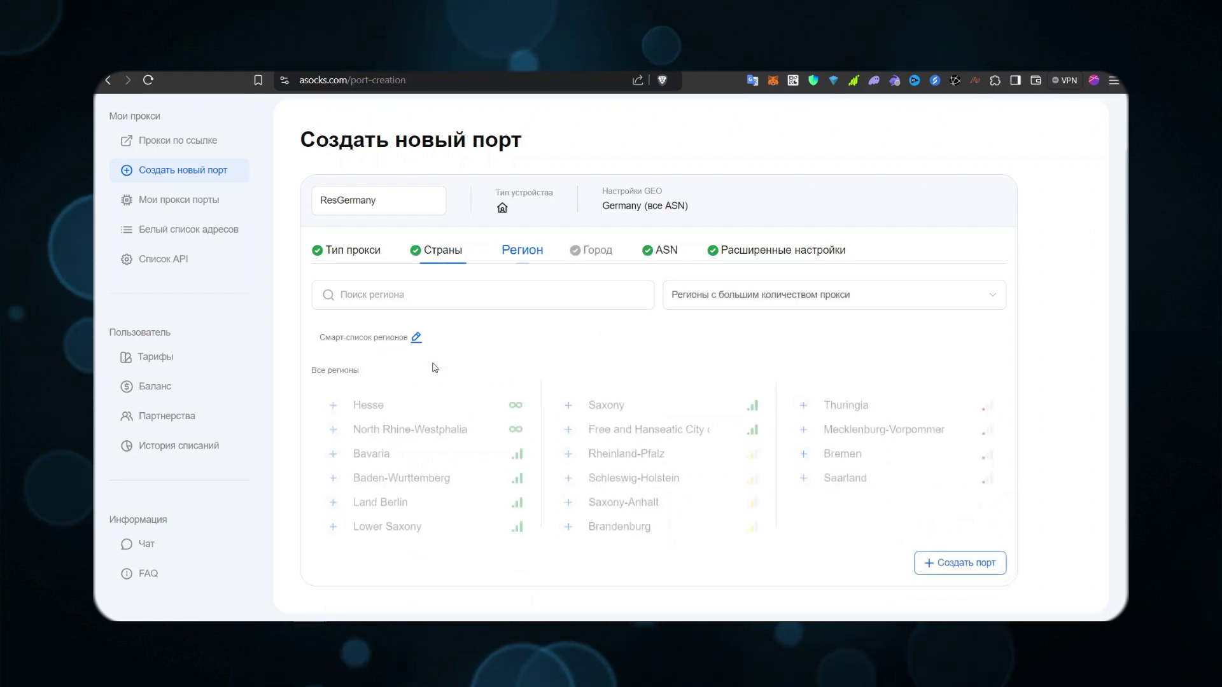
Narrow the port's location to Bavaria and the city of Nuremberg, and create the port
left_click(446, 465)
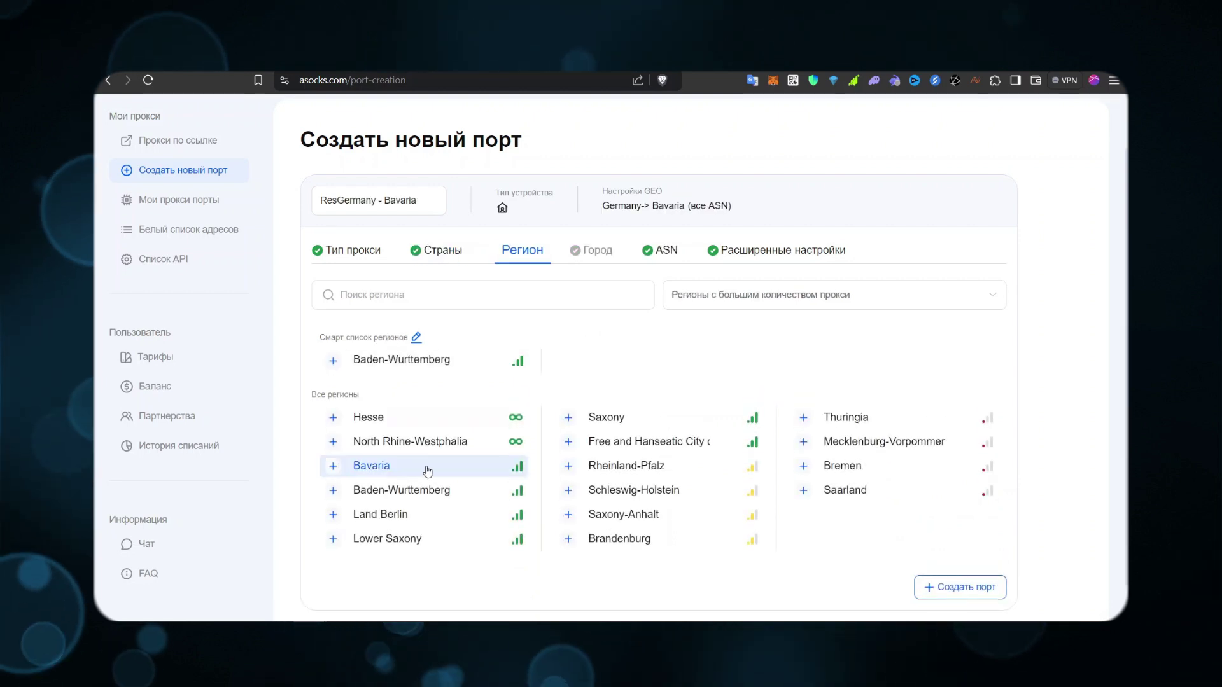
left_click(506, 467)
left_click(416, 396)
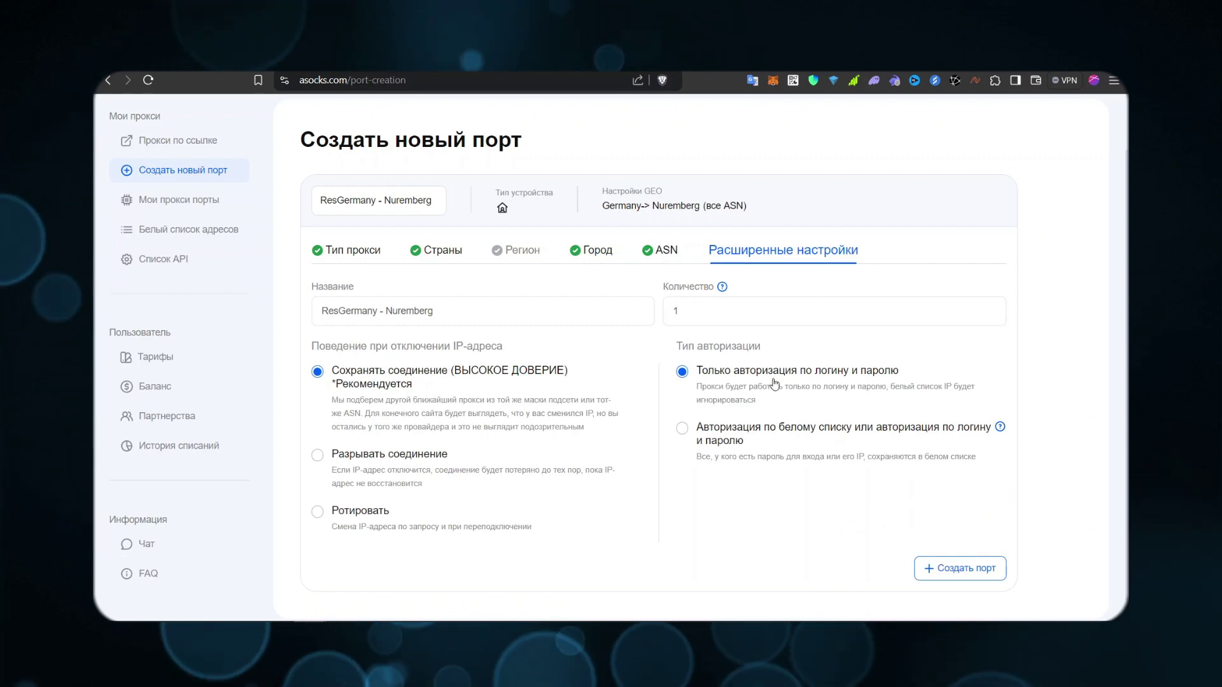
left_click(956, 564)
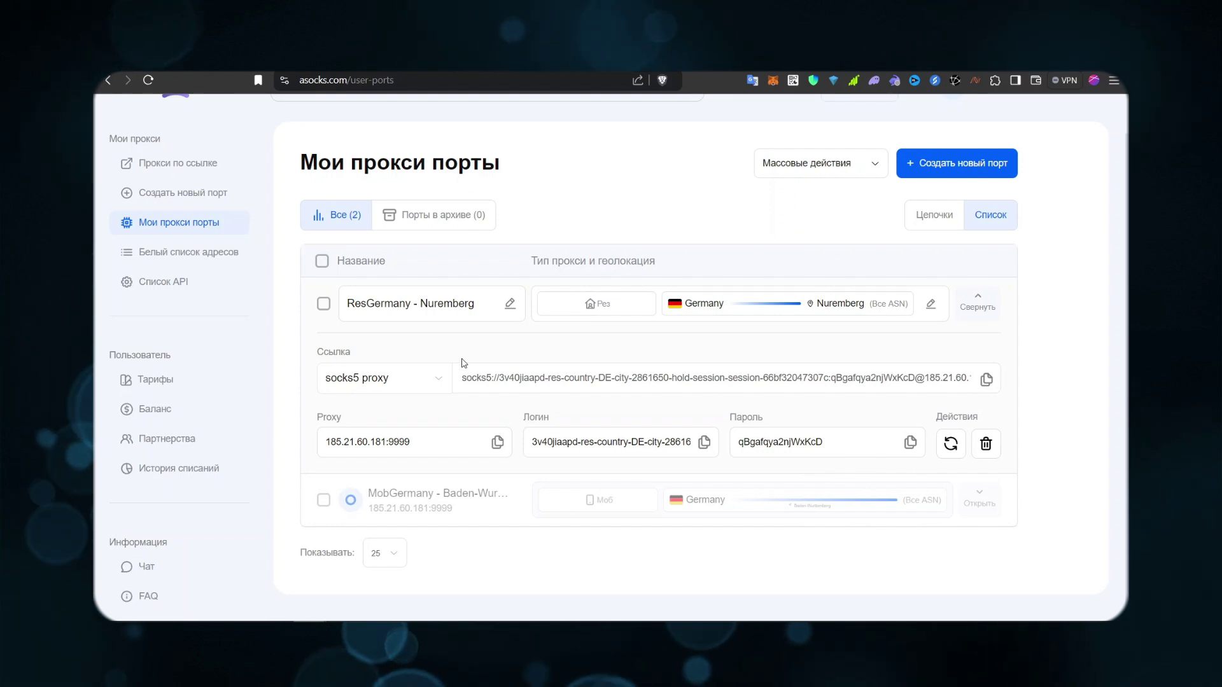
Copy the Nuremberg port's connection link in the socks5 proxy format
left_click(424, 384)
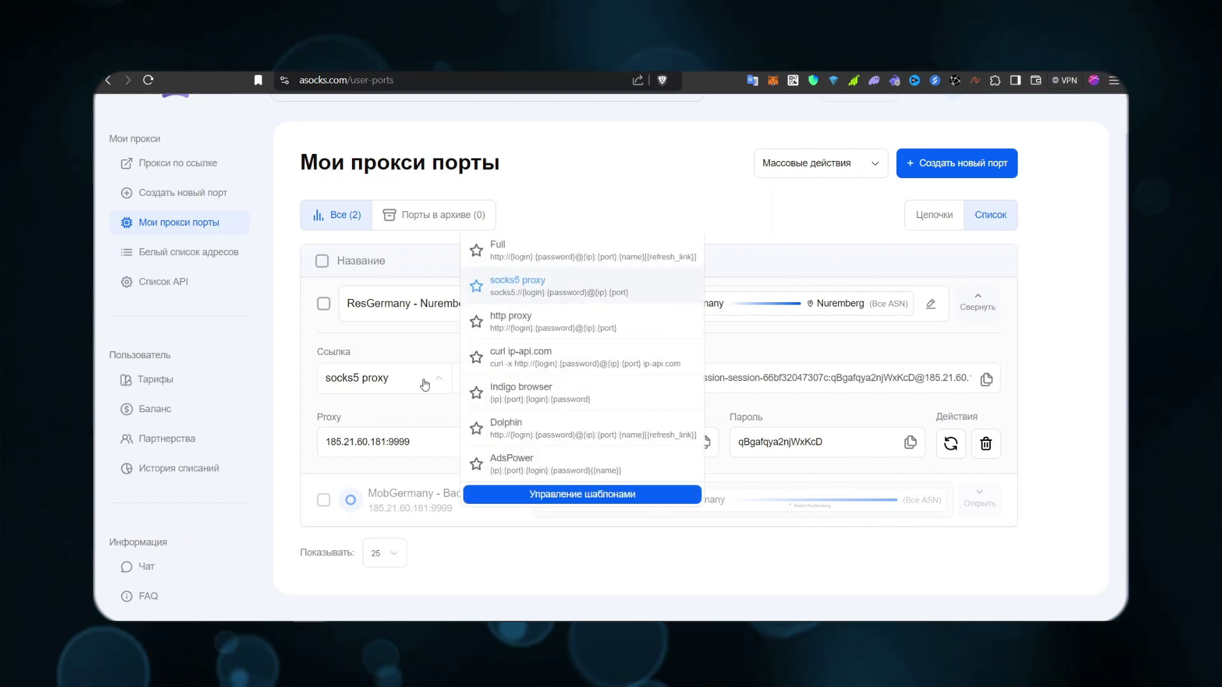
left_click(456, 376)
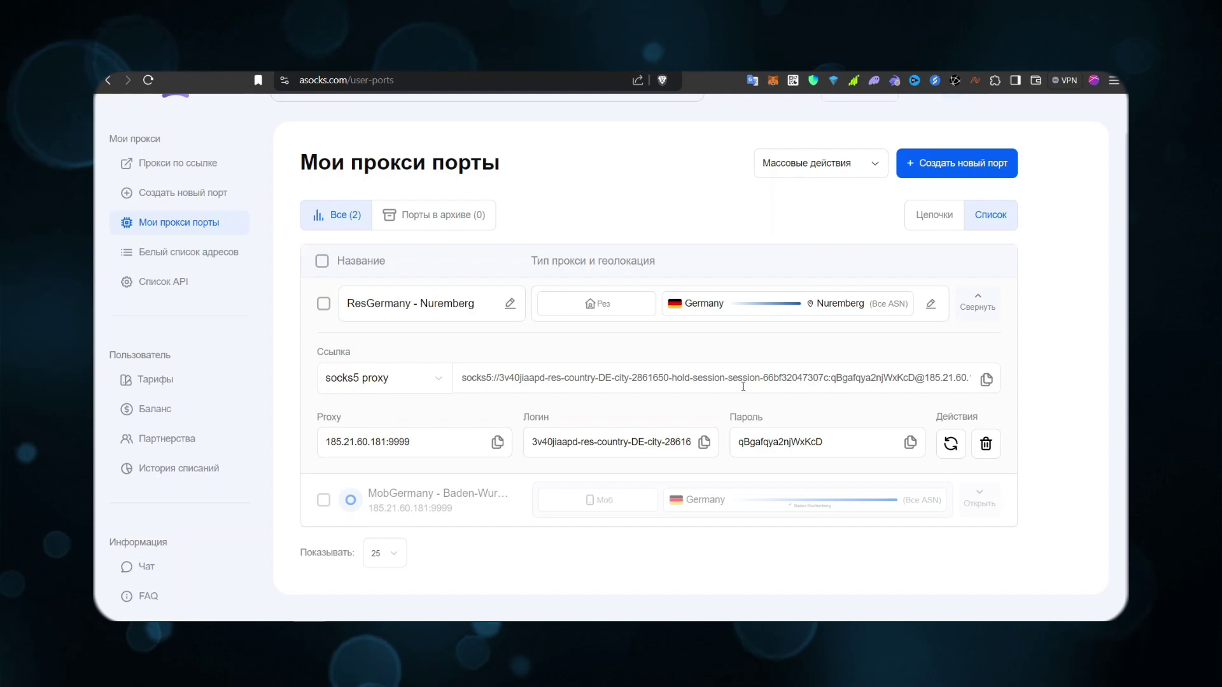
left_click(986, 380)
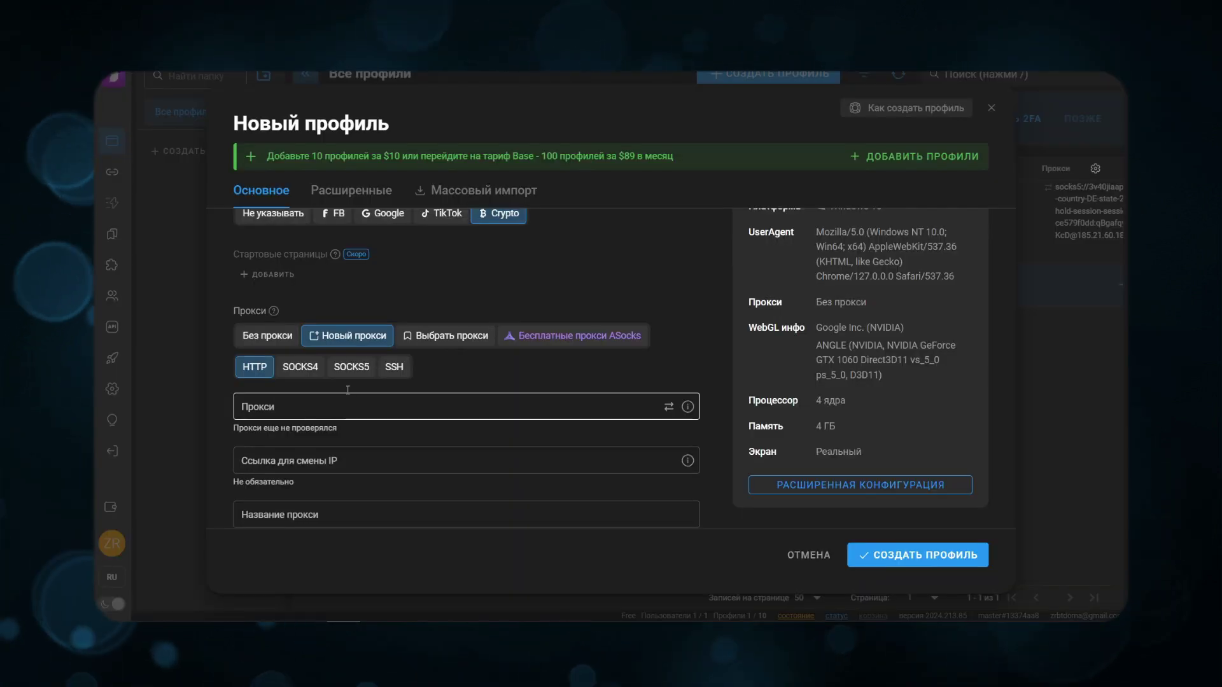
Return to the new Dolphin Anty profile, set the proxy type to SOCKS5 and paste the proxy link with its login credentials
left_click(352, 368)
left_click(357, 414)
key("ctrl+v")
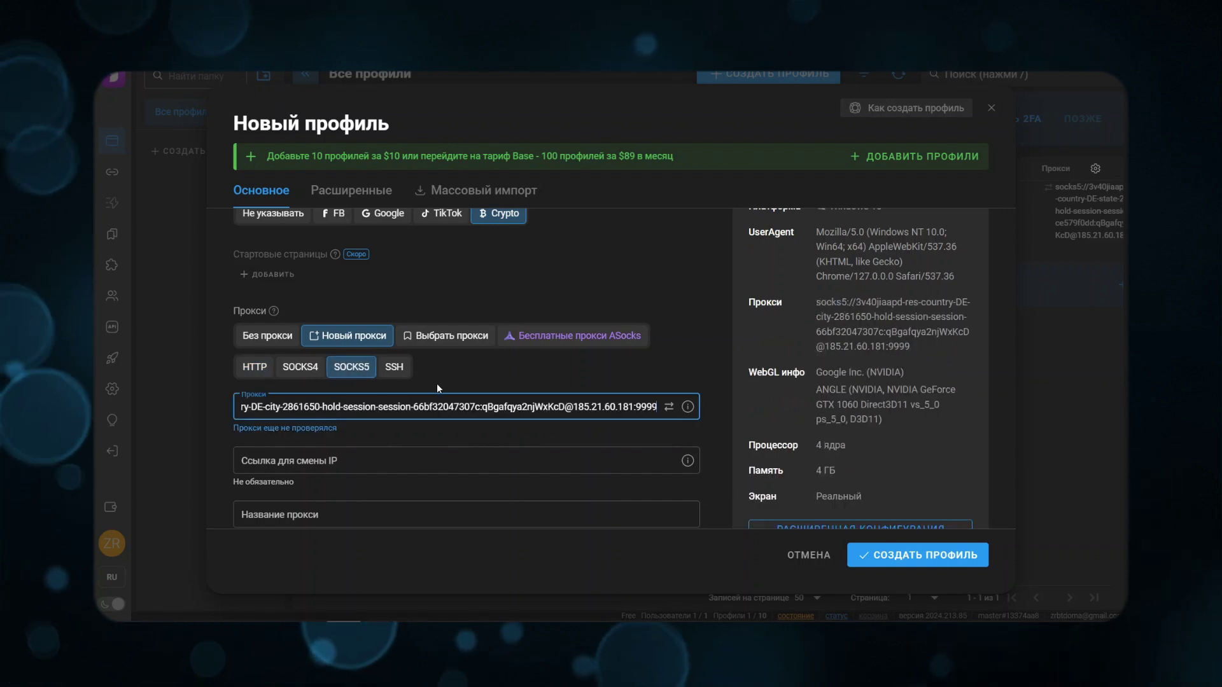
left_click(470, 444)
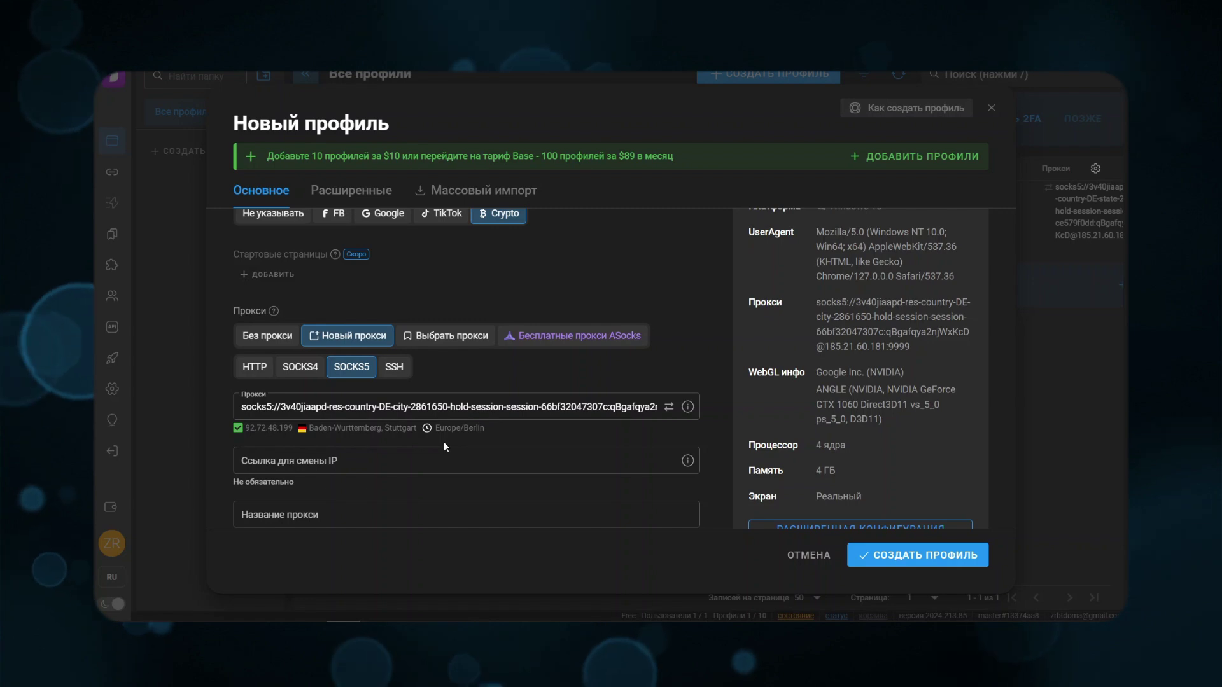
Open the profile's advanced configuration and set both Canvas and WebGL to noise (Шум)
scroll(444, 447, "down", 1)
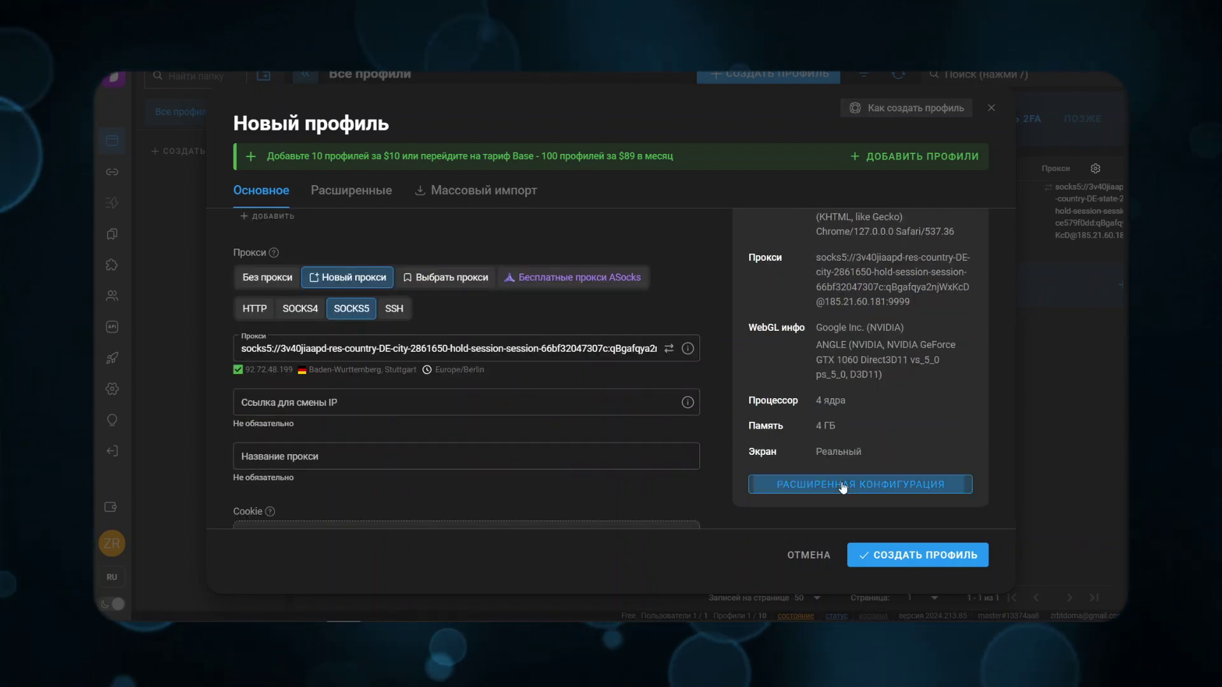
left_click(795, 486)
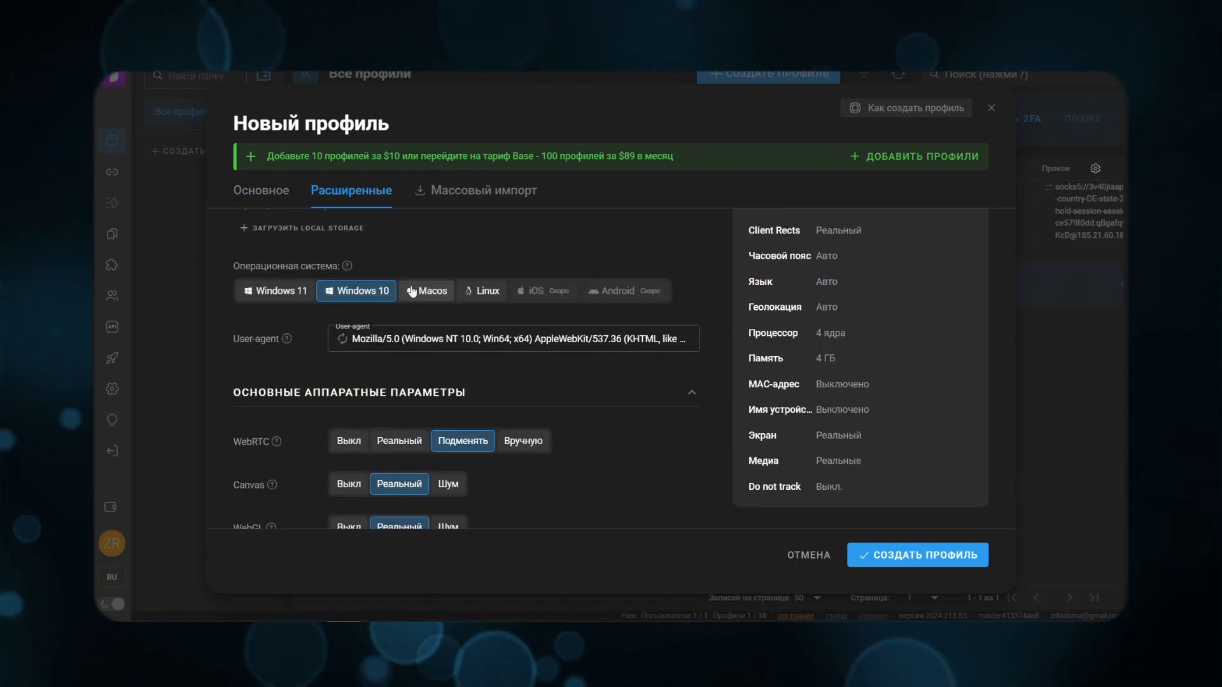
scroll(375, 304, "down", 1)
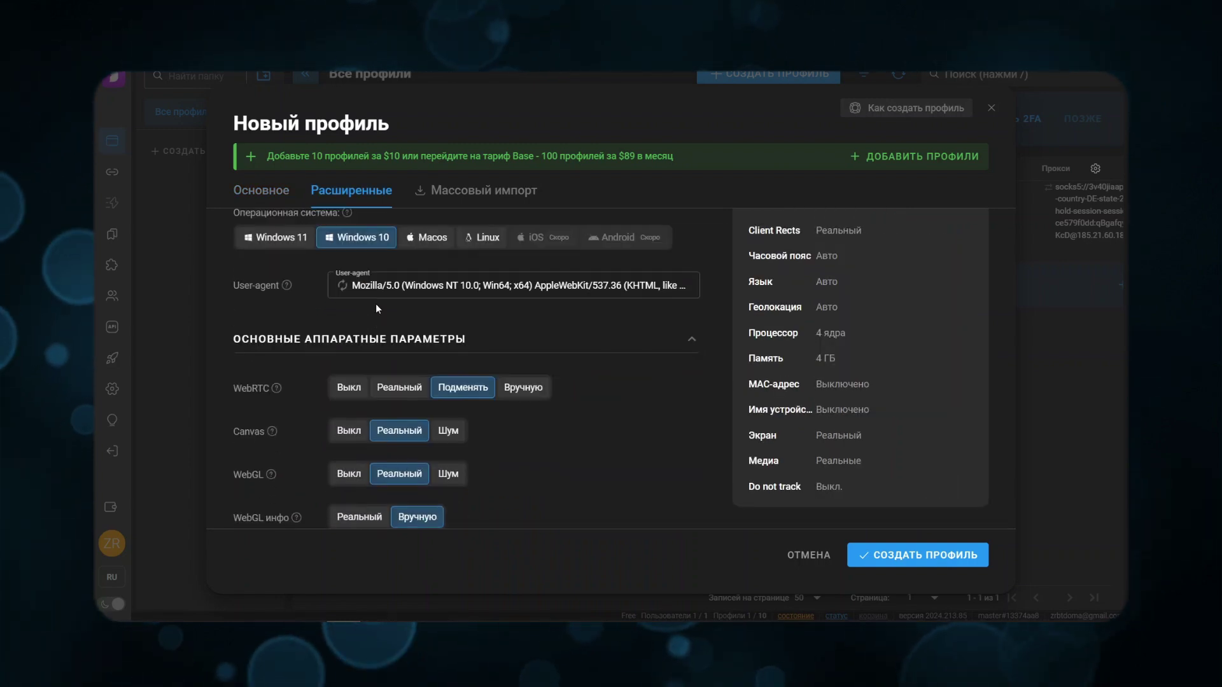
scroll(376, 304, "down", 1)
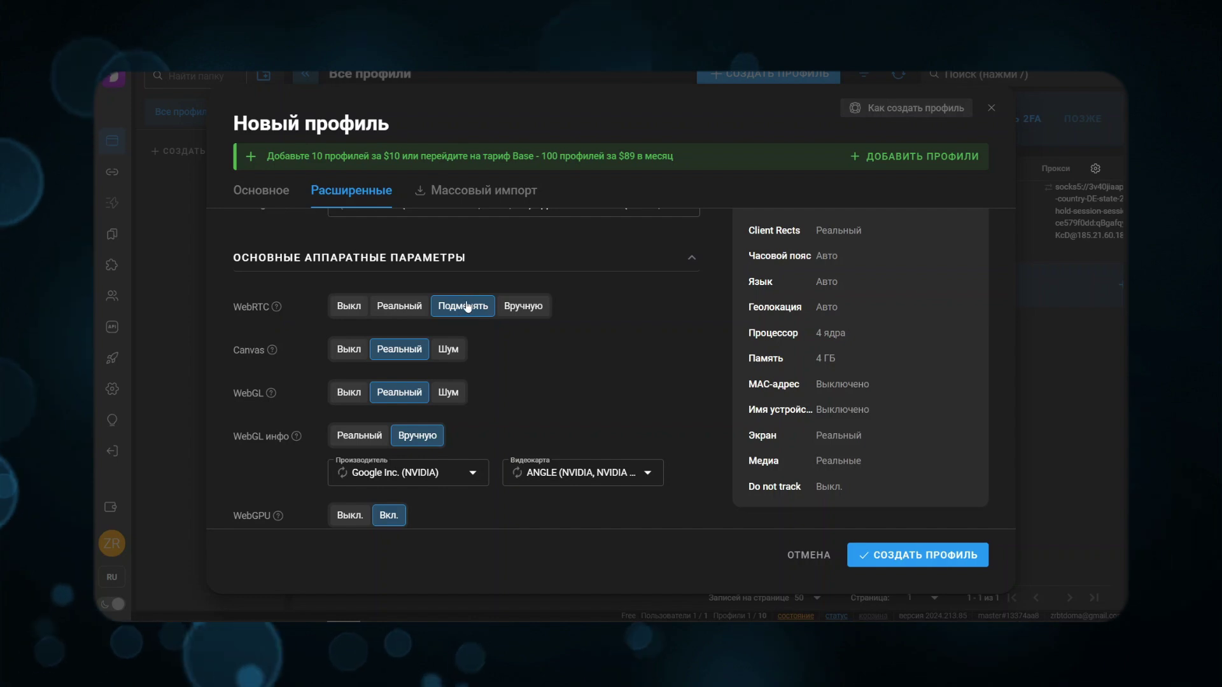
left_click(448, 348)
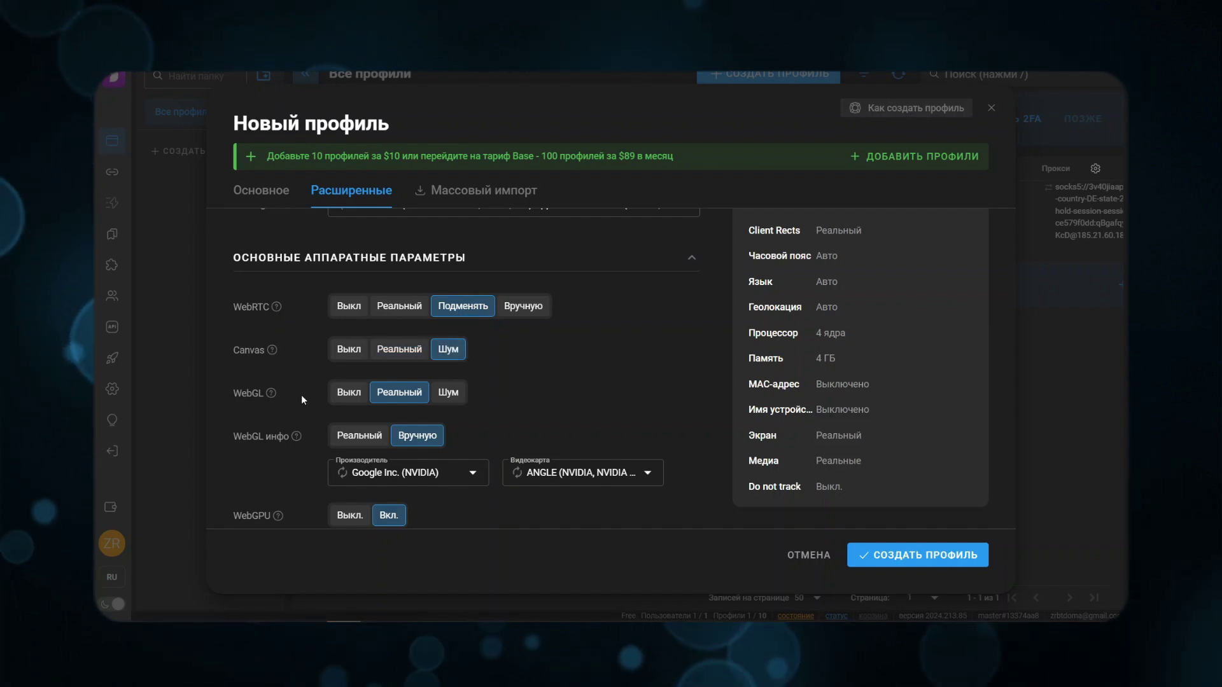
scroll(563, 349, "down", 2)
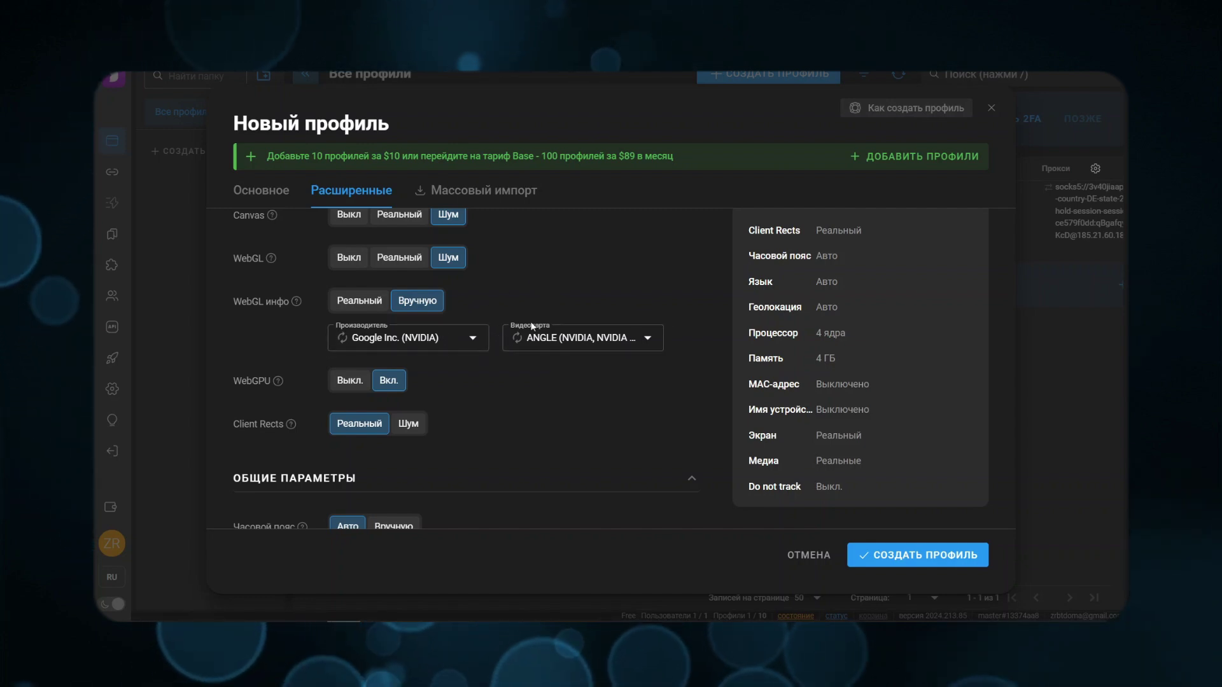
Set Client Rects to noise (Шум) and switch on Do not track in the extra parameters
scroll(483, 312, "down", 2)
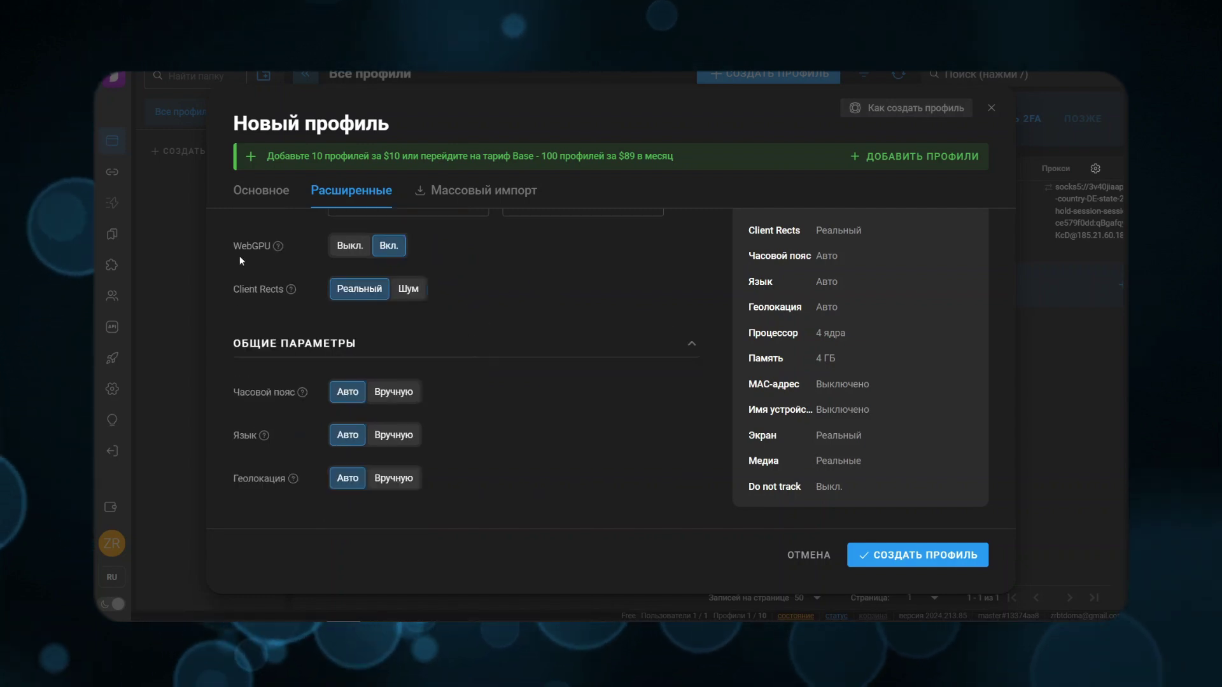
left_click(411, 289)
scroll(486, 368, "down", 2)
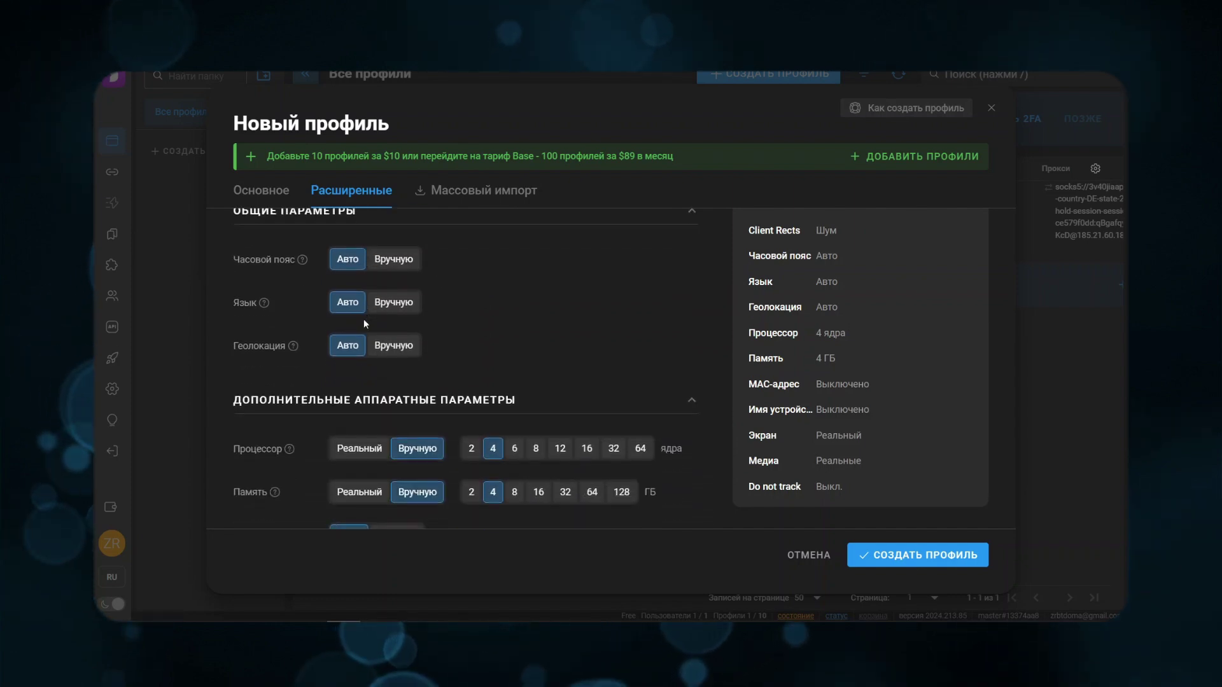
scroll(364, 323, "down", 5)
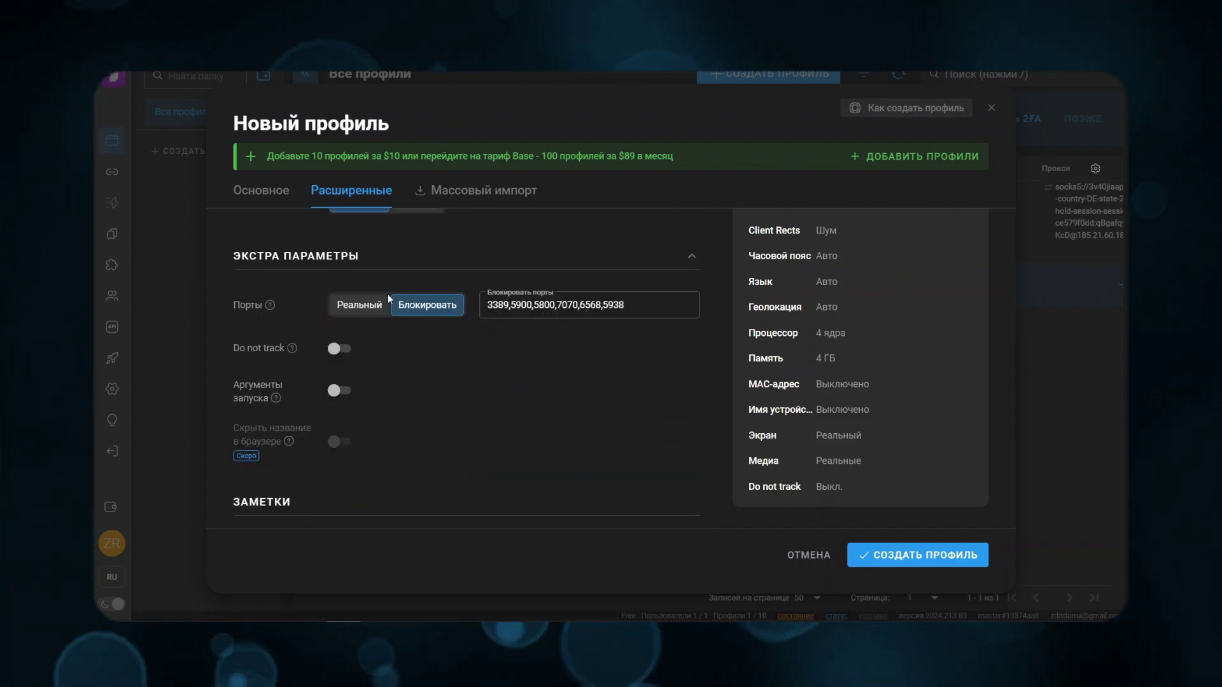
left_click(336, 349)
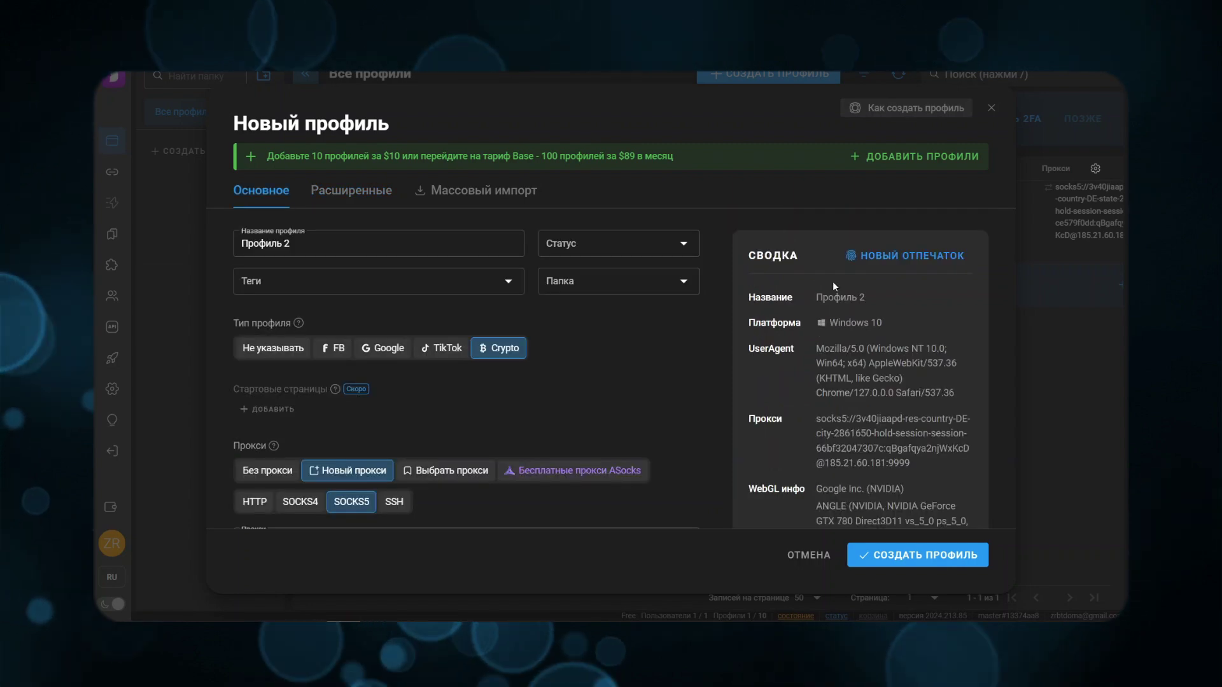
Generate a new fingerprint for the profile and create the profile
left_click(901, 256)
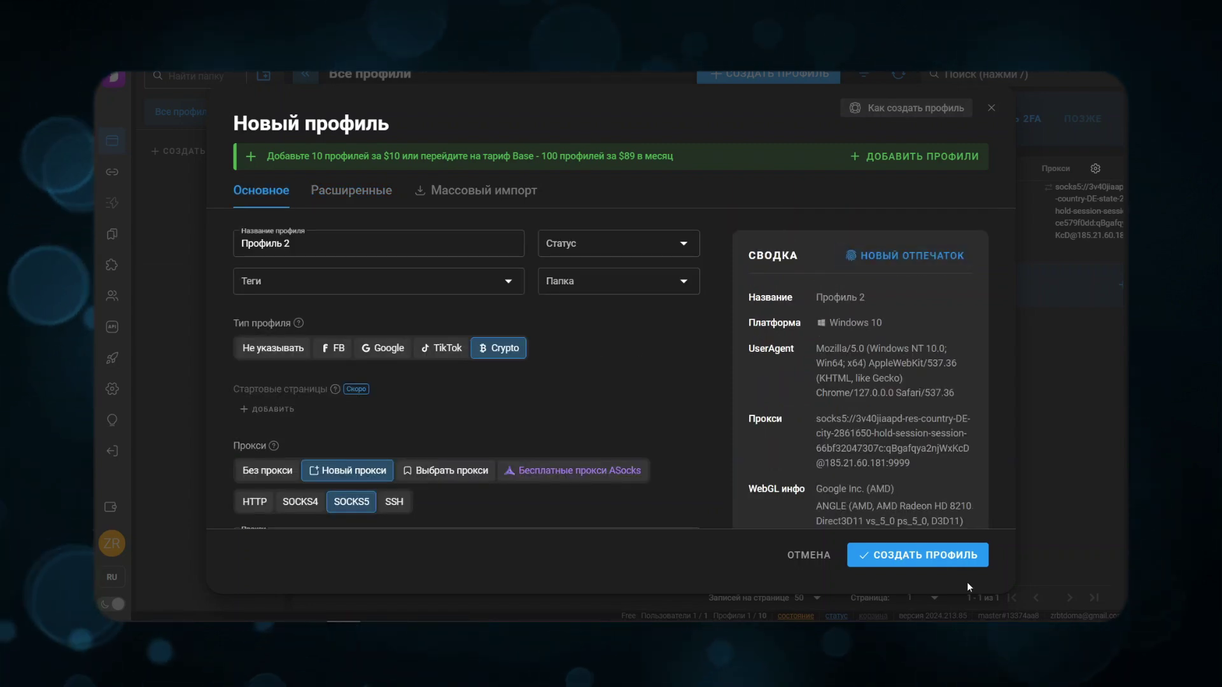
left_click(942, 556)
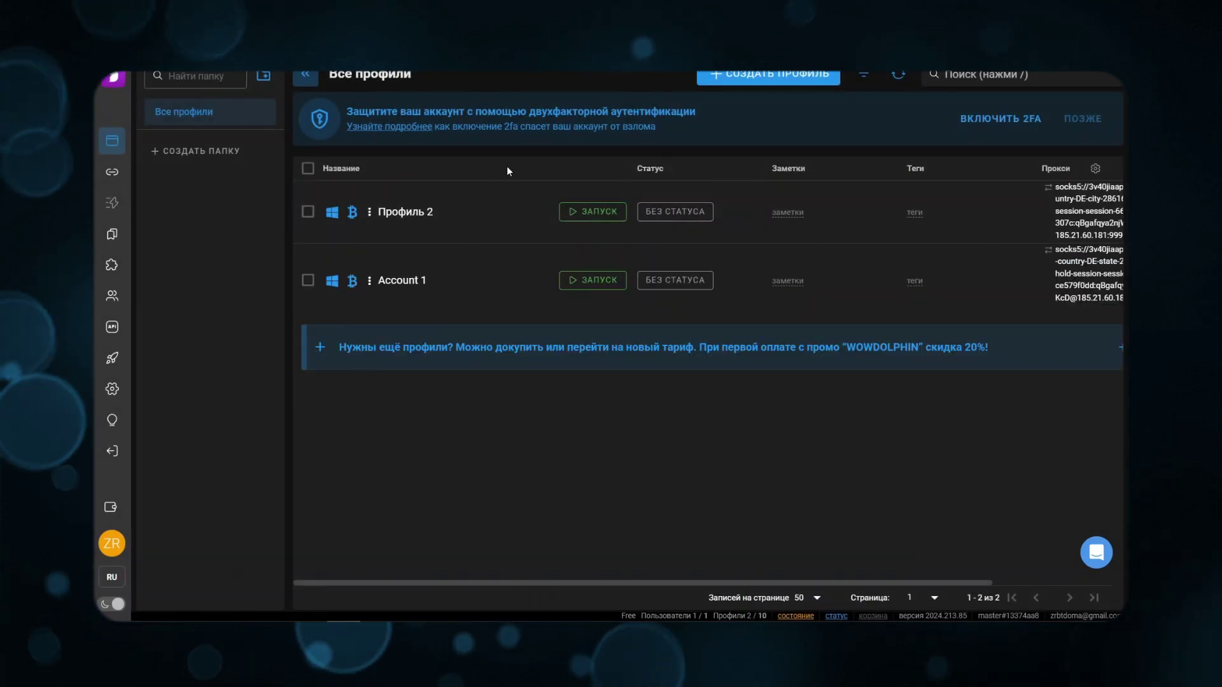
Launch Профиль 2 and enter "aptos drop" in the Google search box of its browser
left_click(593, 212)
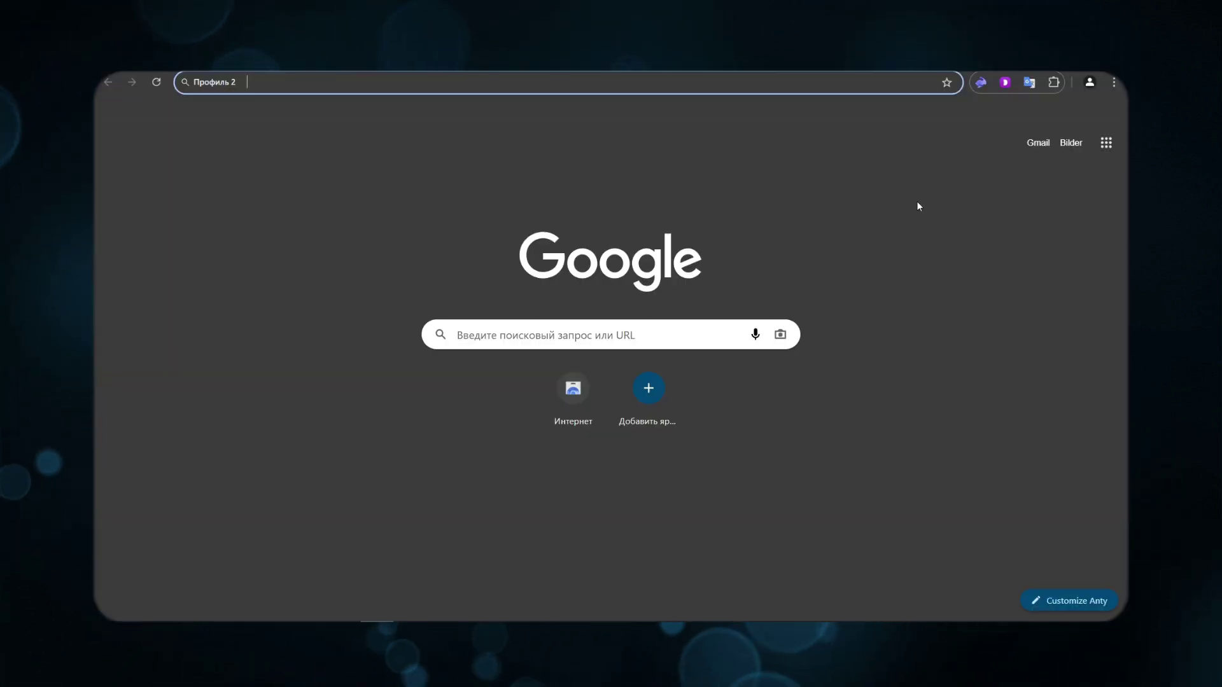
left_click(573, 337)
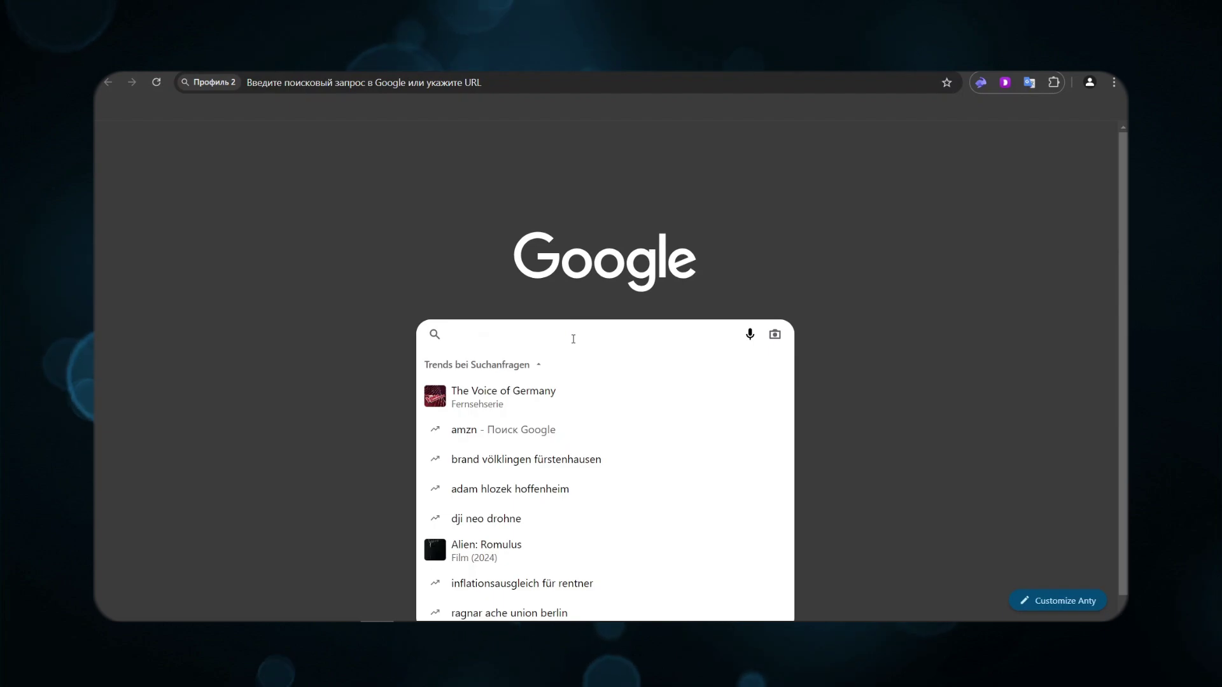
type("aptos drop")
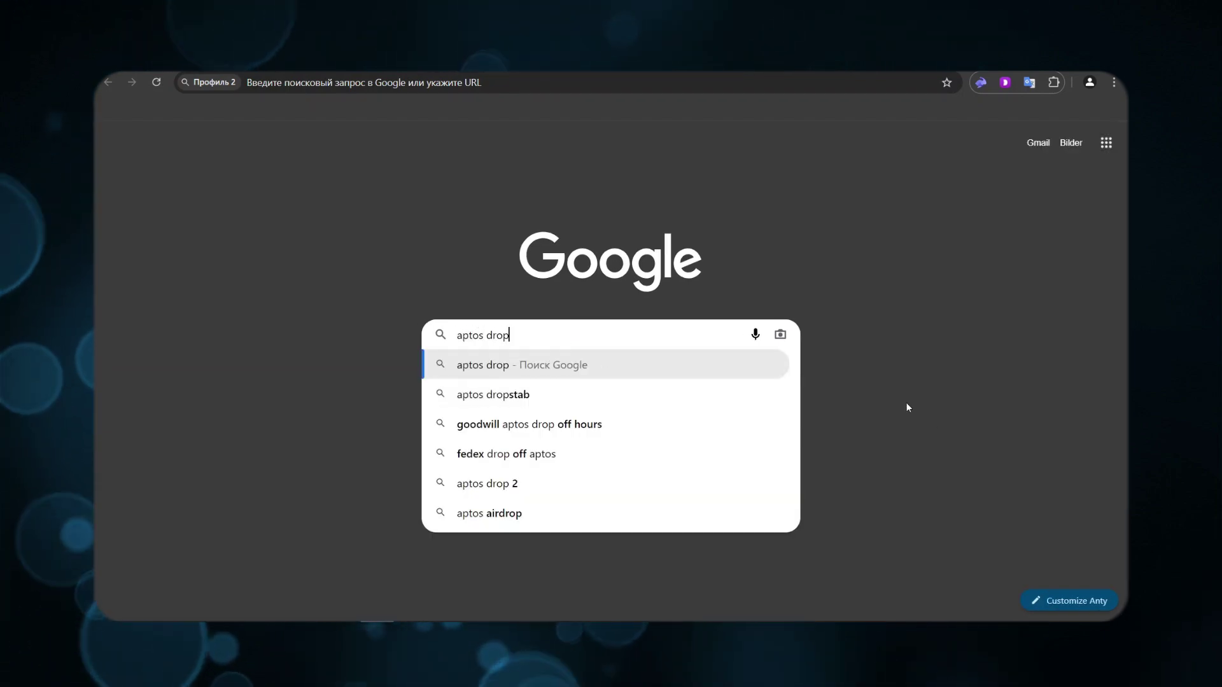
left_click(863, 341)
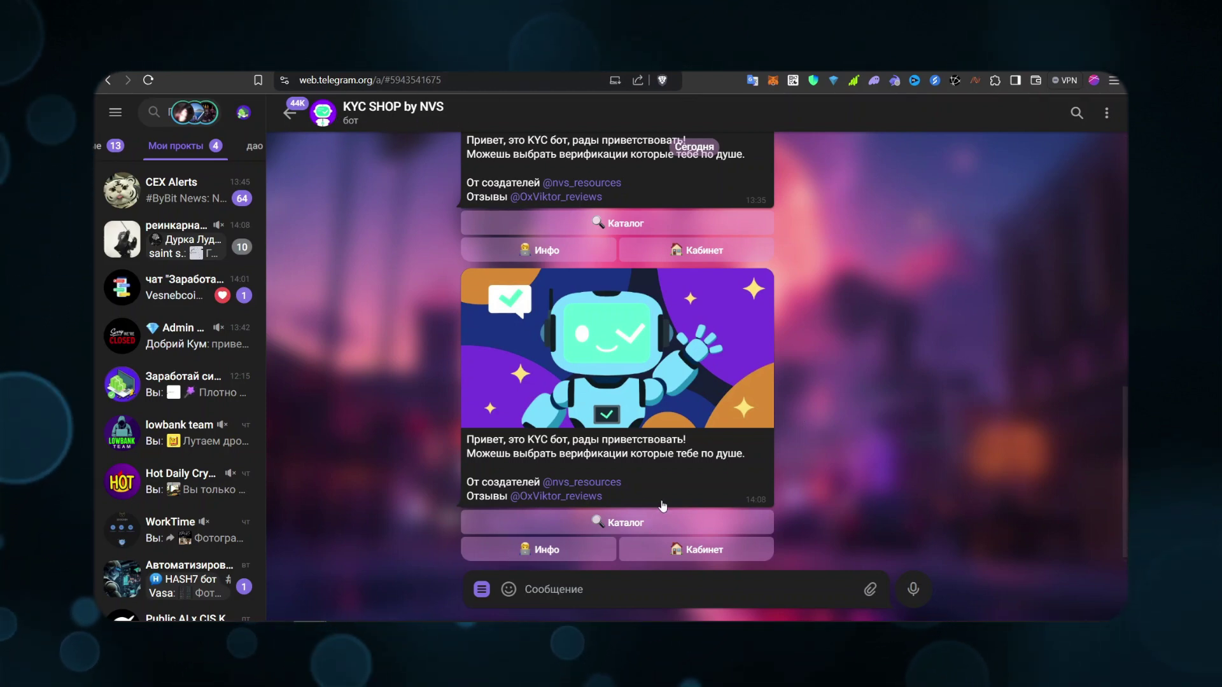
In the KYC SHOP by NVS Telegram bot, open the Accounts category of the catalogue
left_click(682, 528)
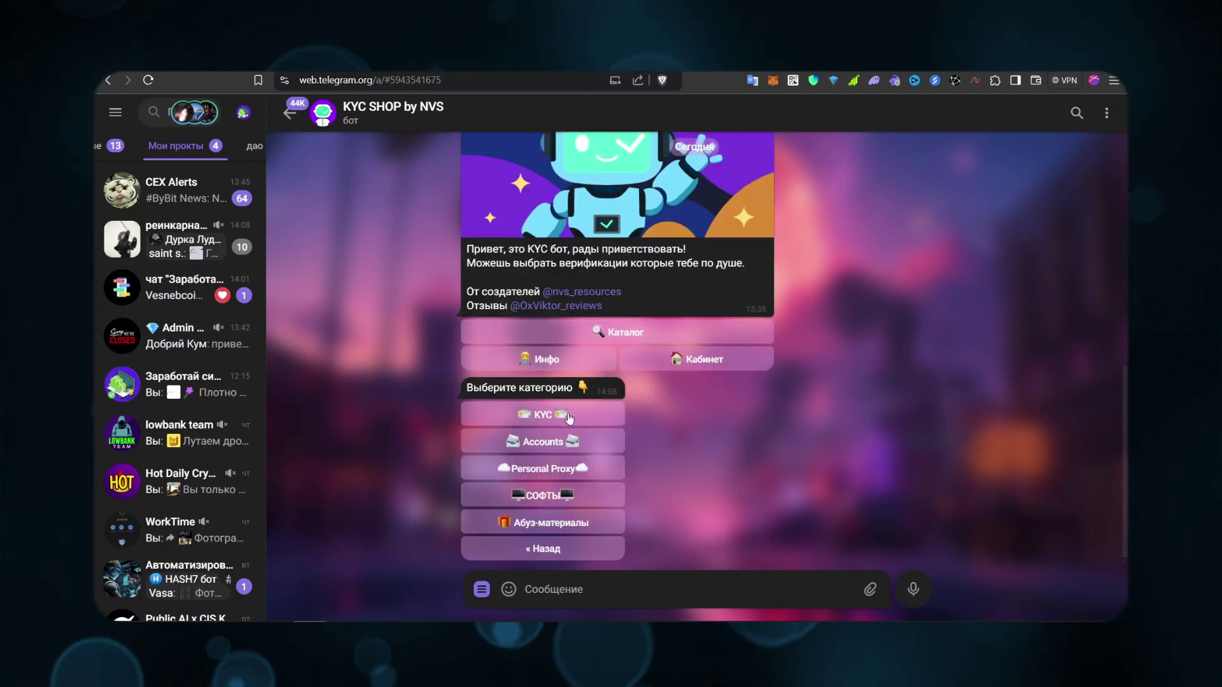
left_click(541, 445)
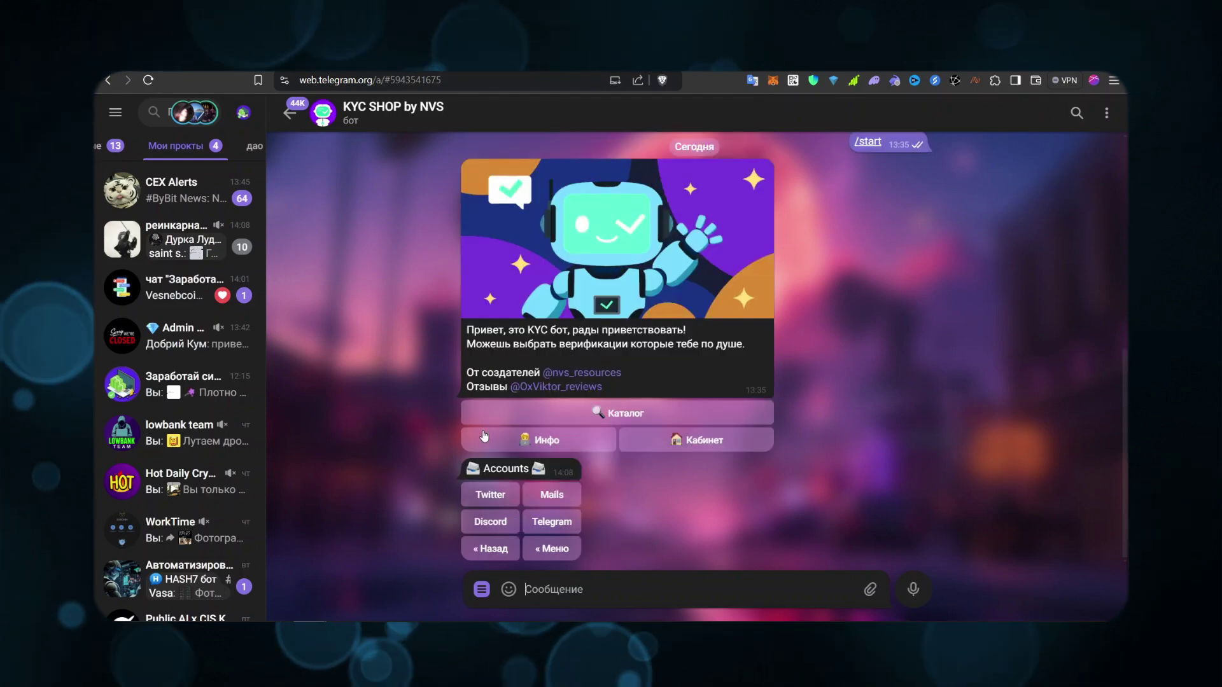
Open the Twitter section of the bot's account catalogue and select the offer for accounts with 10-20 subs
left_click(502, 499)
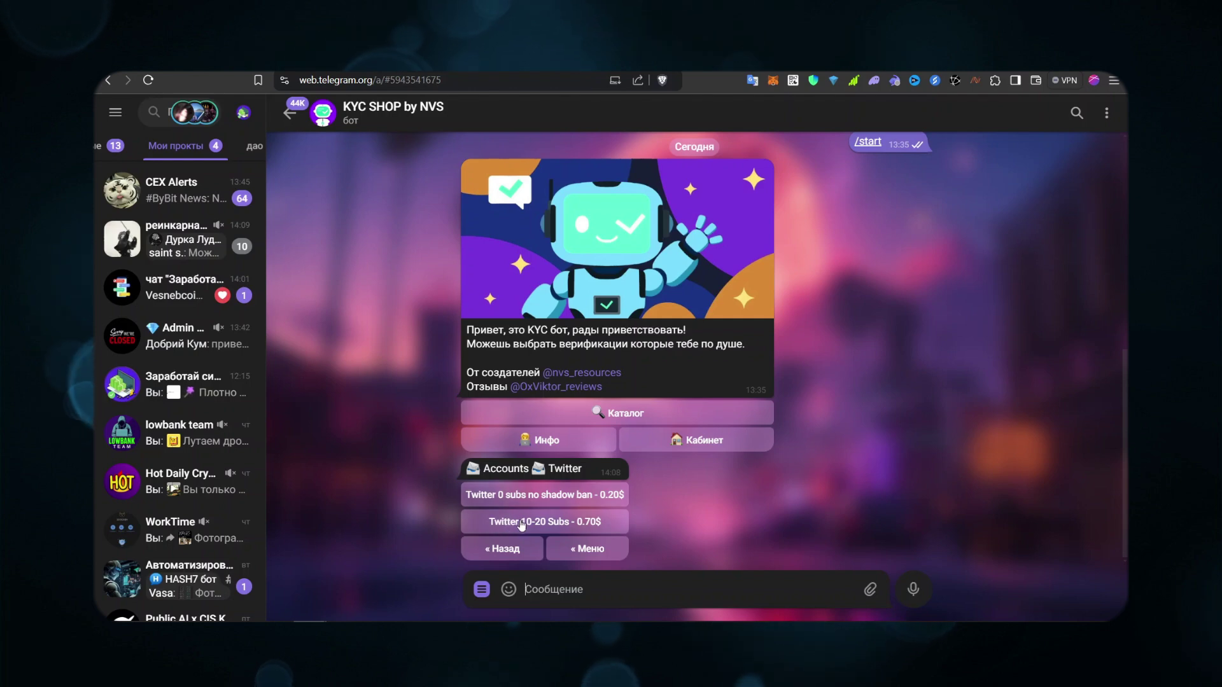
left_click(610, 526)
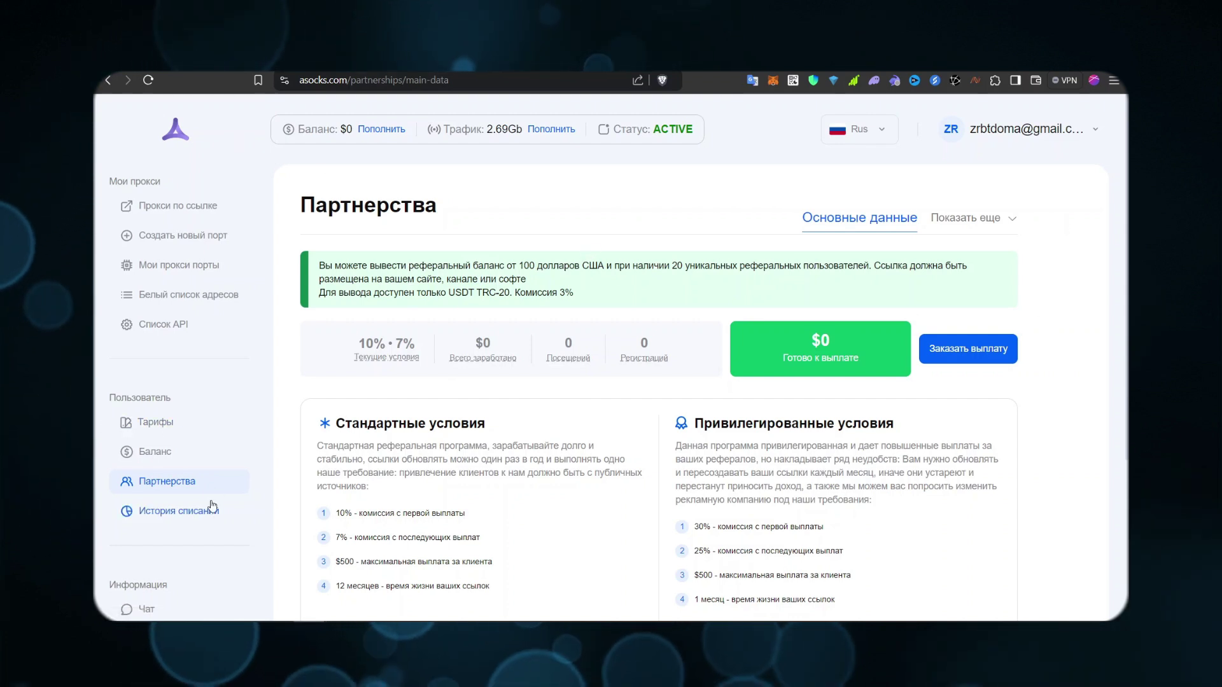
On the ASocks partnership page, show the additional sections and review the standard and privileged referral conditions
left_click(967, 218)
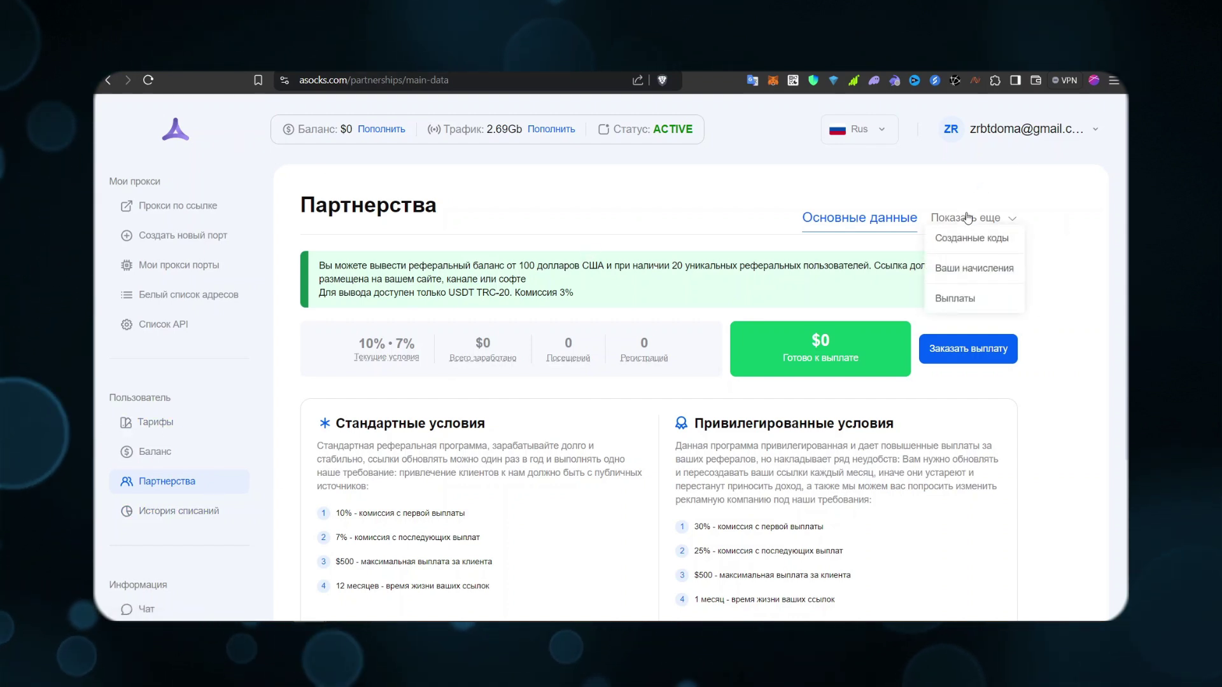
scroll(431, 418, "down", 2)
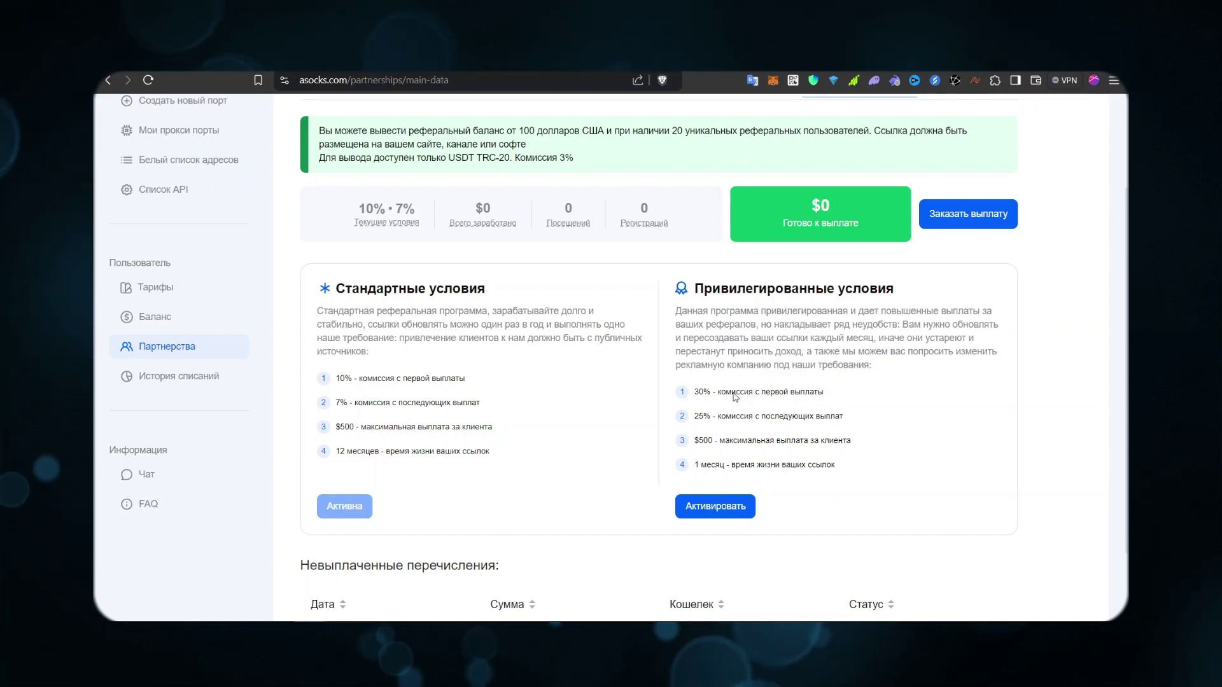
scroll(500, 163, "up", 2)
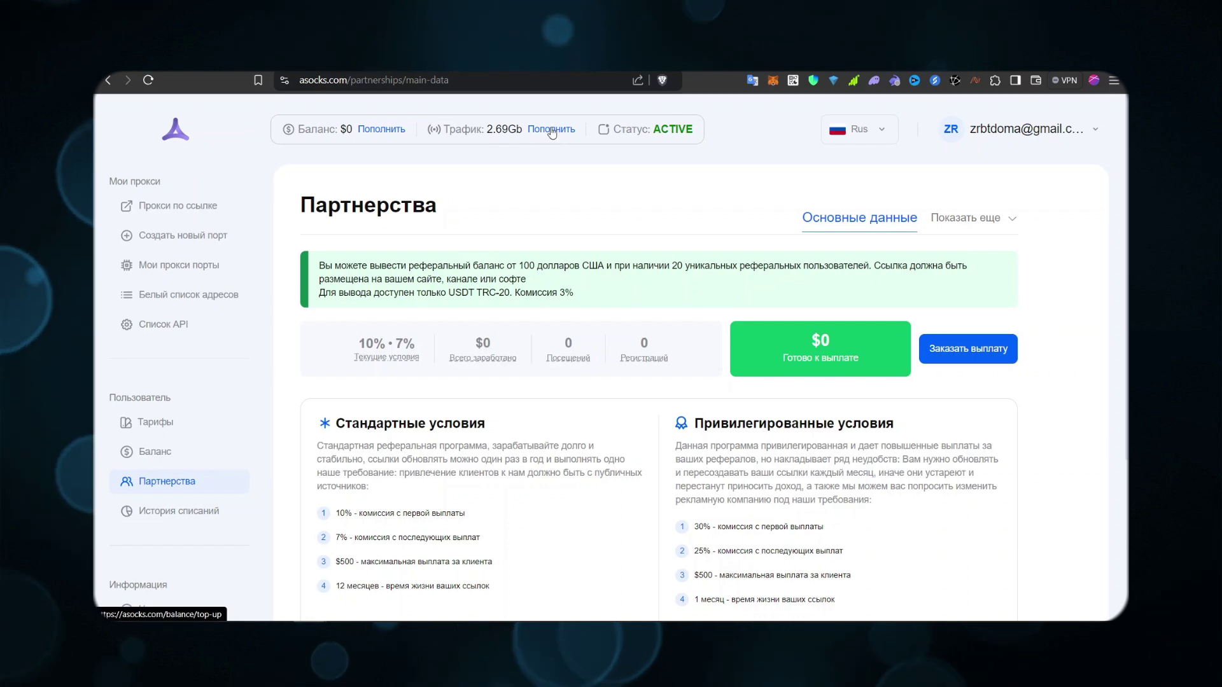
Request a $100 ASocks balance top-up in USDT (TRC-20), copy the payment address and leave the invoice
left_click(381, 129)
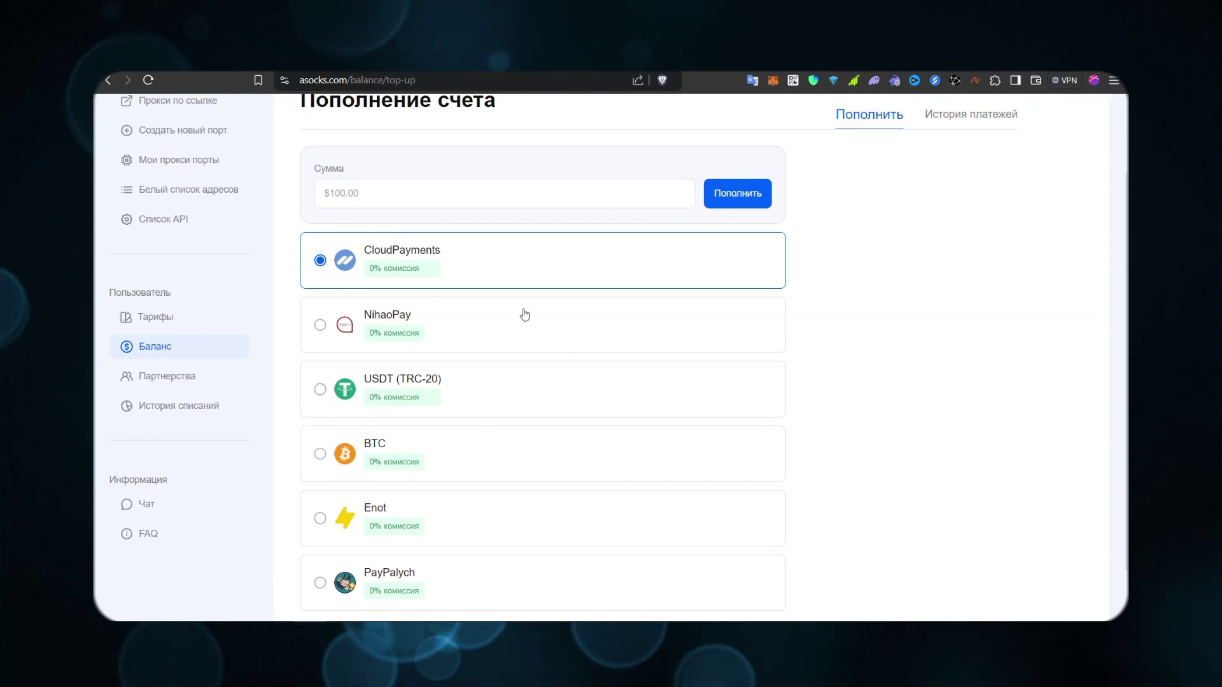
left_click(490, 397)
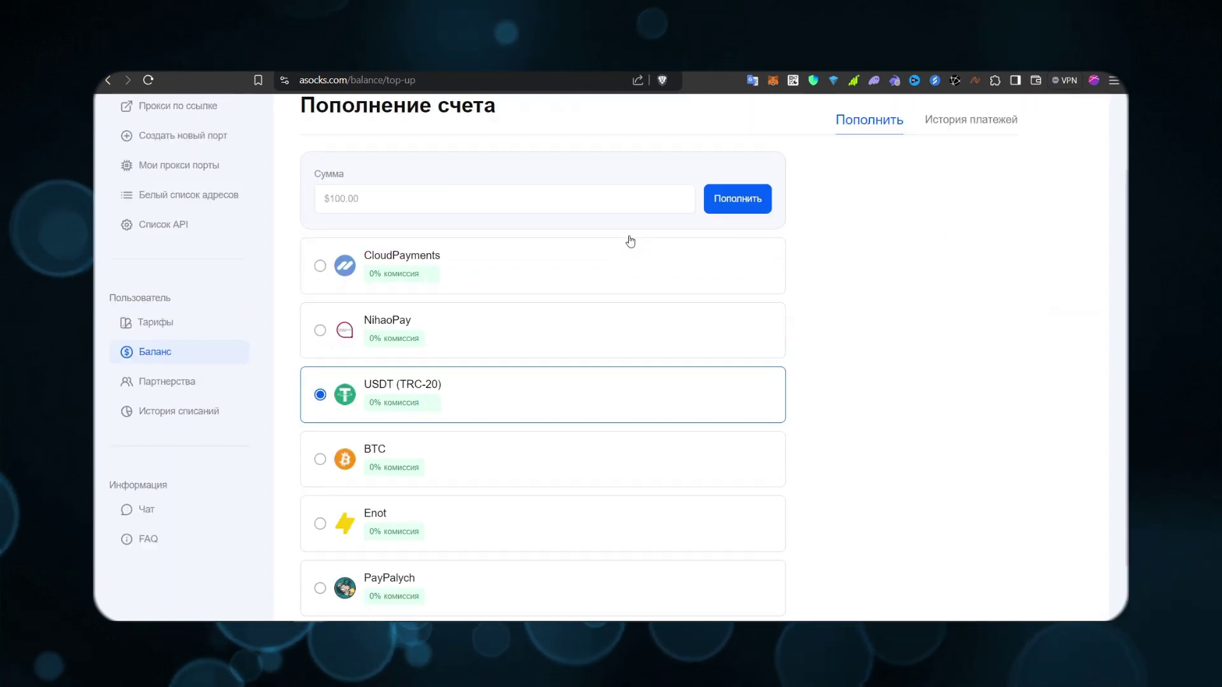
scroll(451, 287, "up", 2)
left_click(451, 287)
type("1")
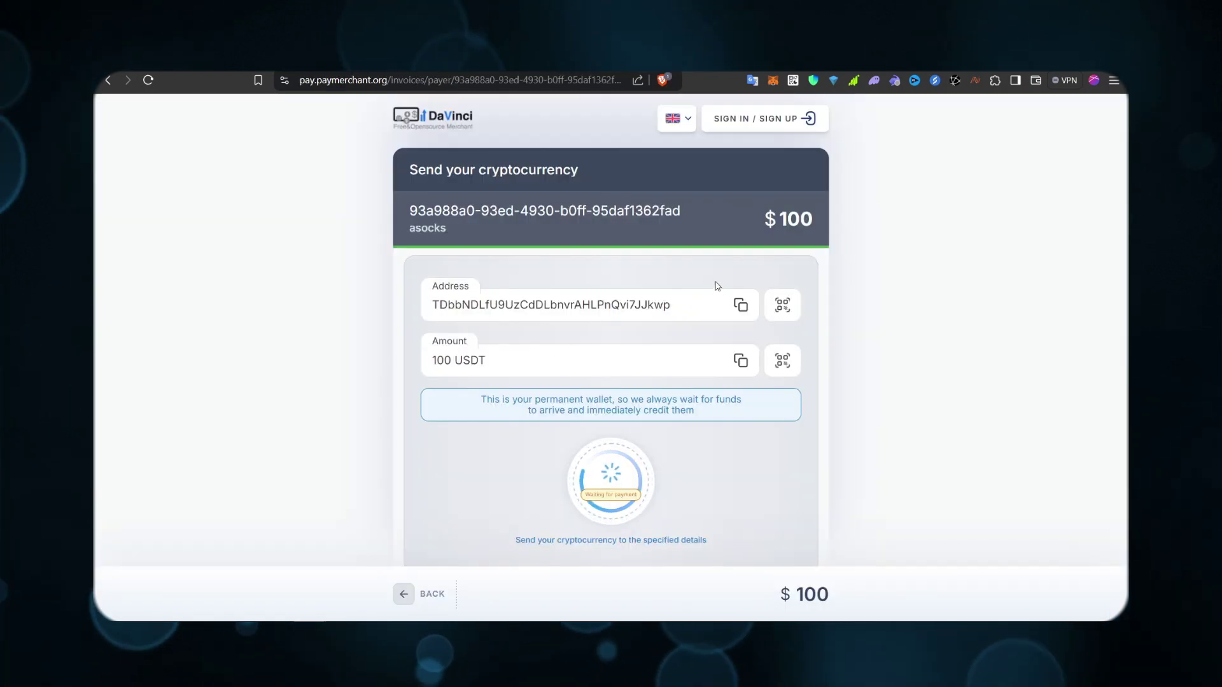
left_click(739, 306)
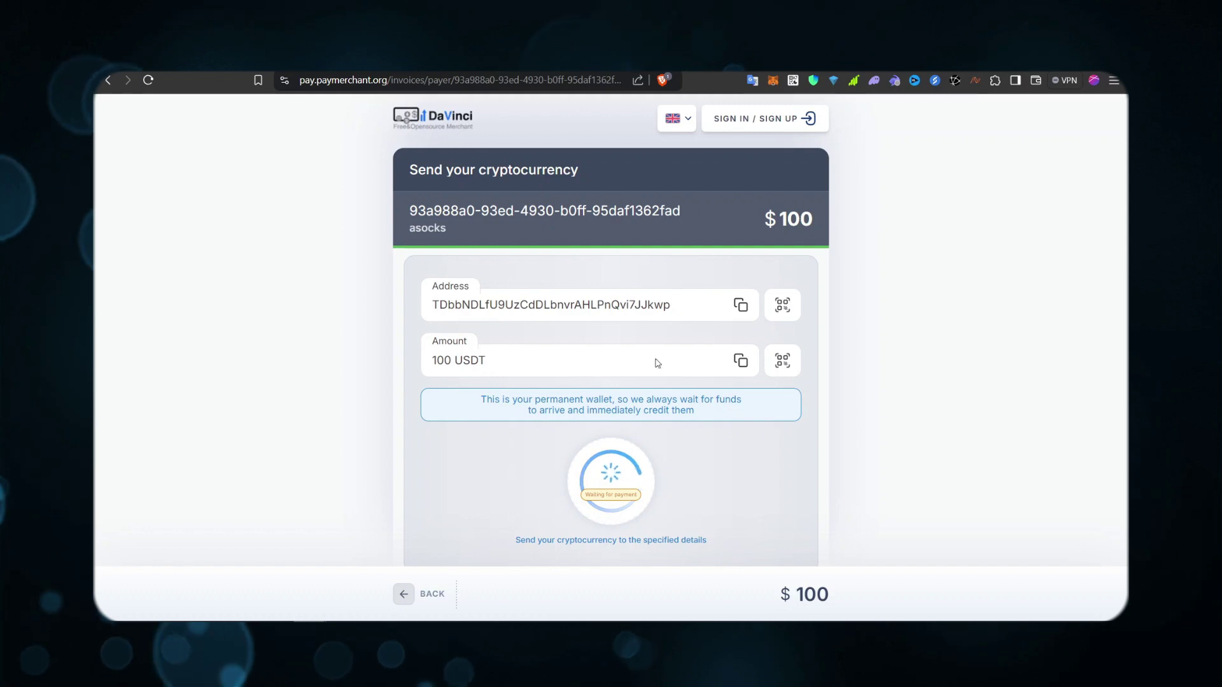
left_click(403, 602)
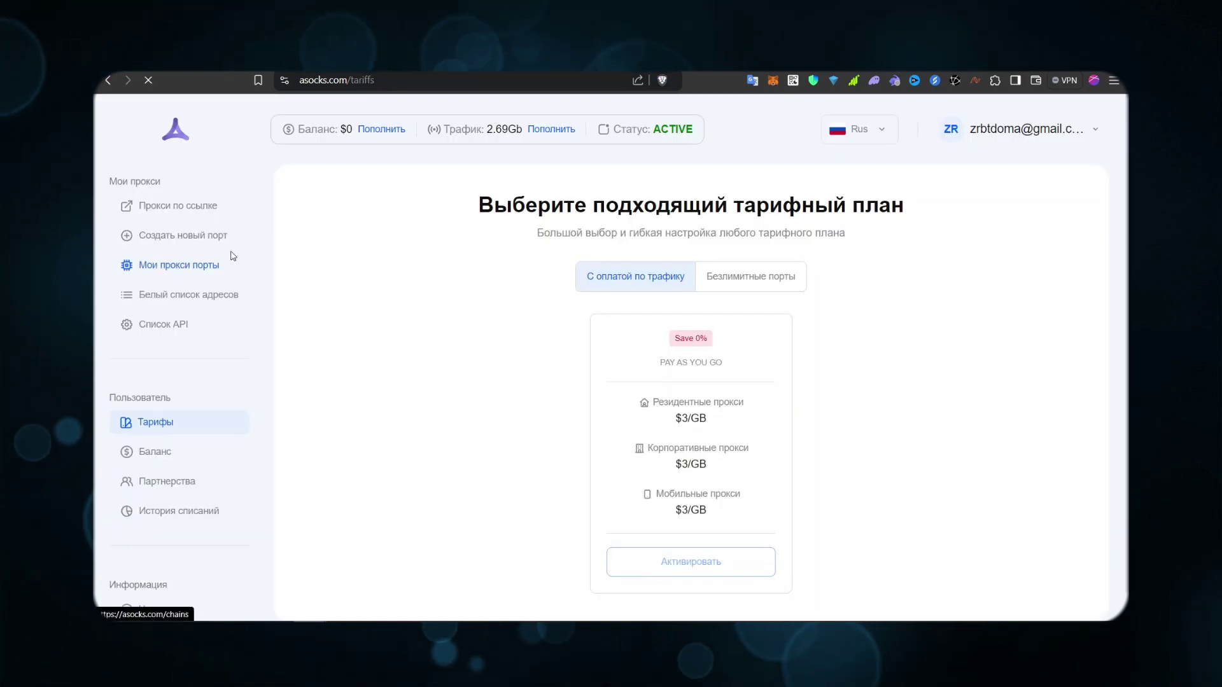